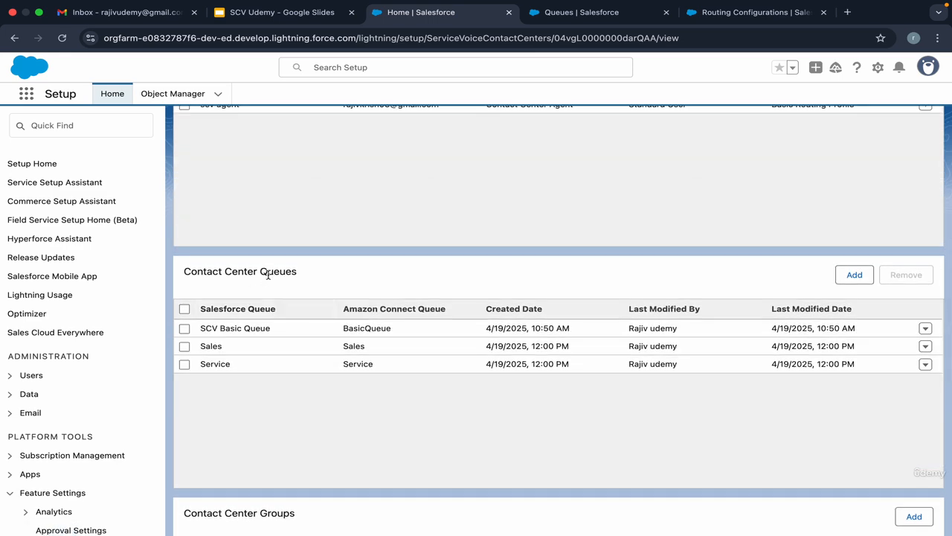
Assign the scv agent user to the Service contact center group and save the assignment.
{"action": "scroll", "coordinate": [267, 276], "scroll_direction": "up", "scroll_amount": 3}
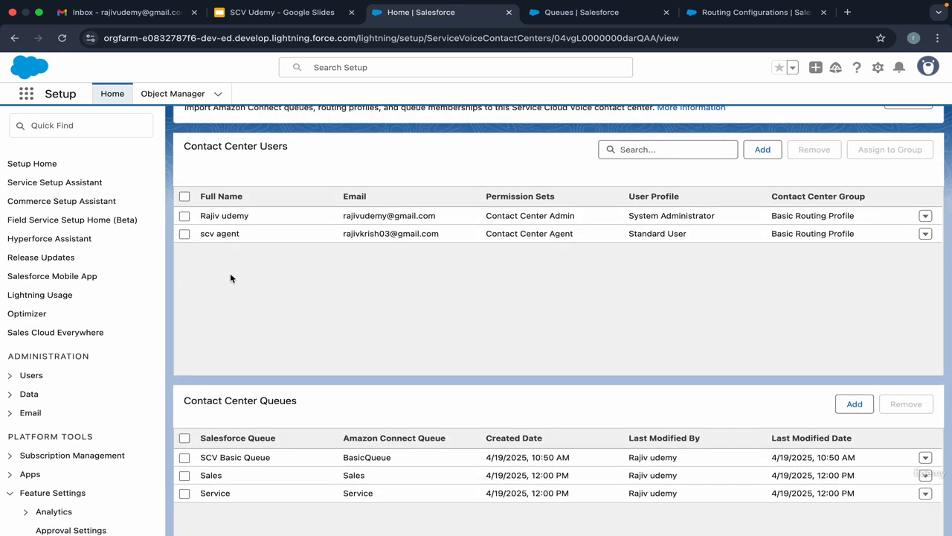
{"action": "scroll", "coordinate": [232, 283], "scroll_direction": "up", "scroll_amount": 2}
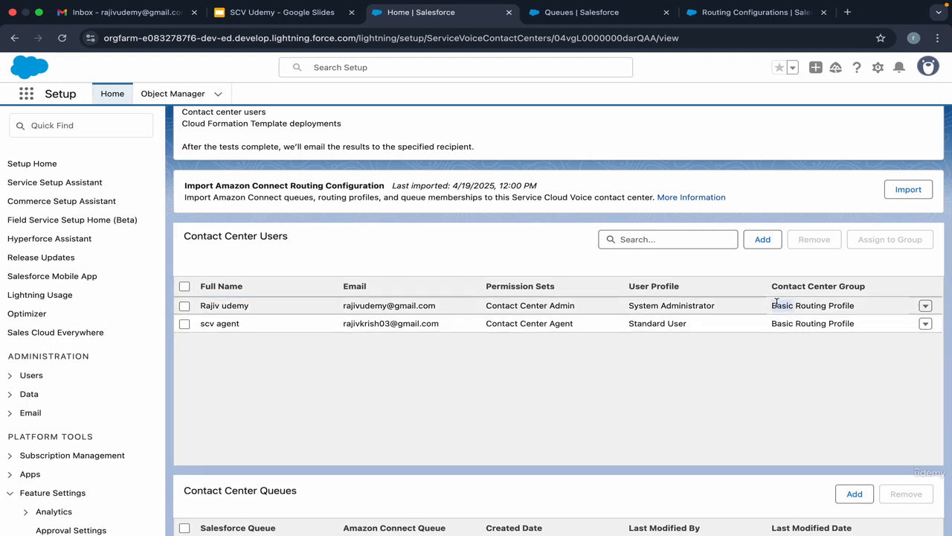
{"action": "left_click", "coordinate": [185, 325]}
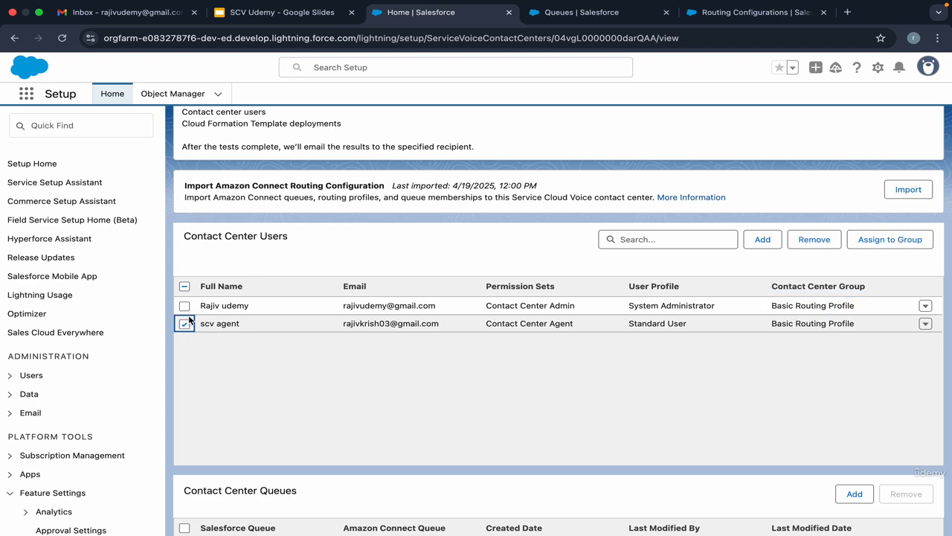
{"action": "left_click", "coordinate": [853, 242]}
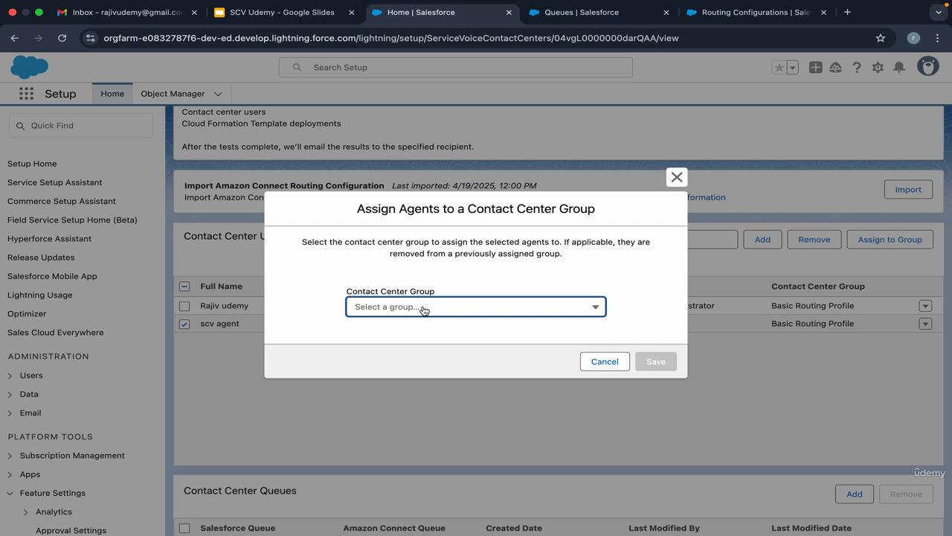
{"action": "left_click", "coordinate": [421, 307]}
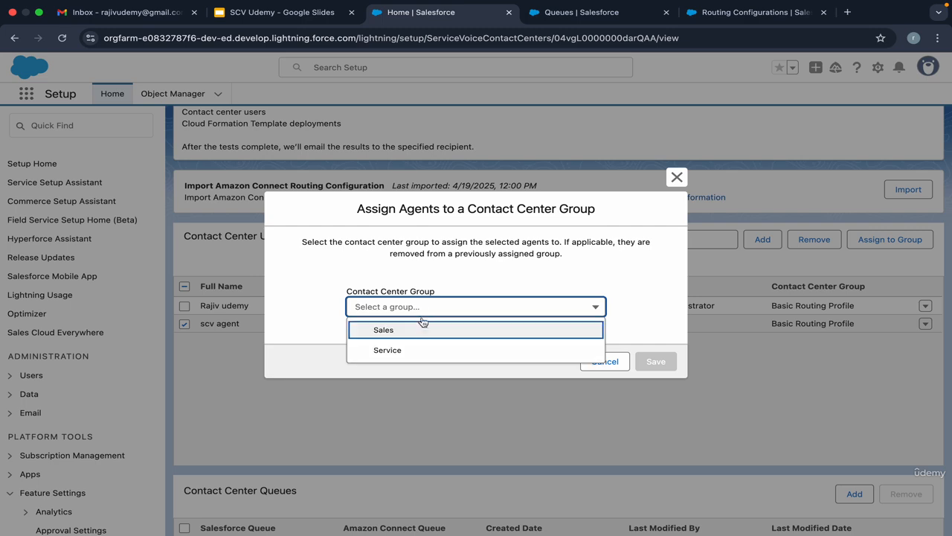
{"action": "left_click", "coordinate": [417, 350]}
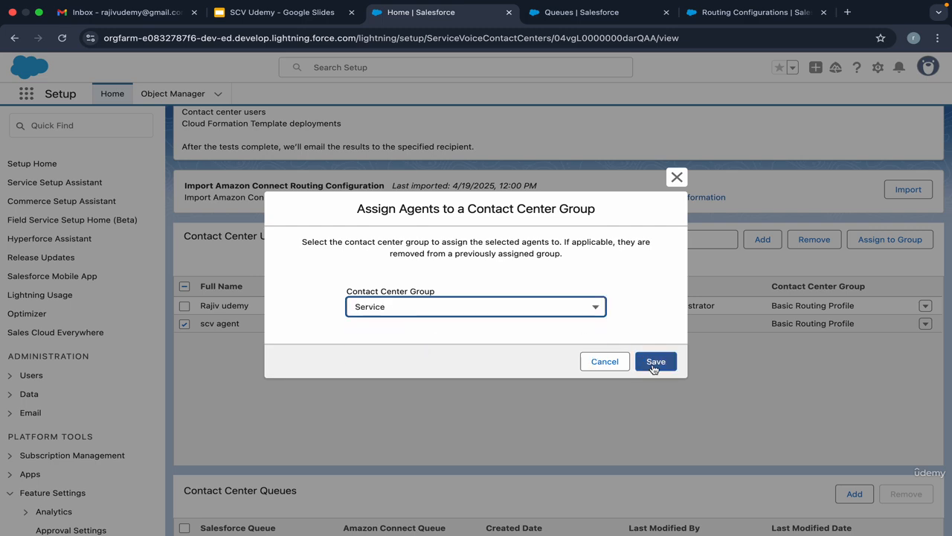
{"action": "left_click", "coordinate": [652, 366]}
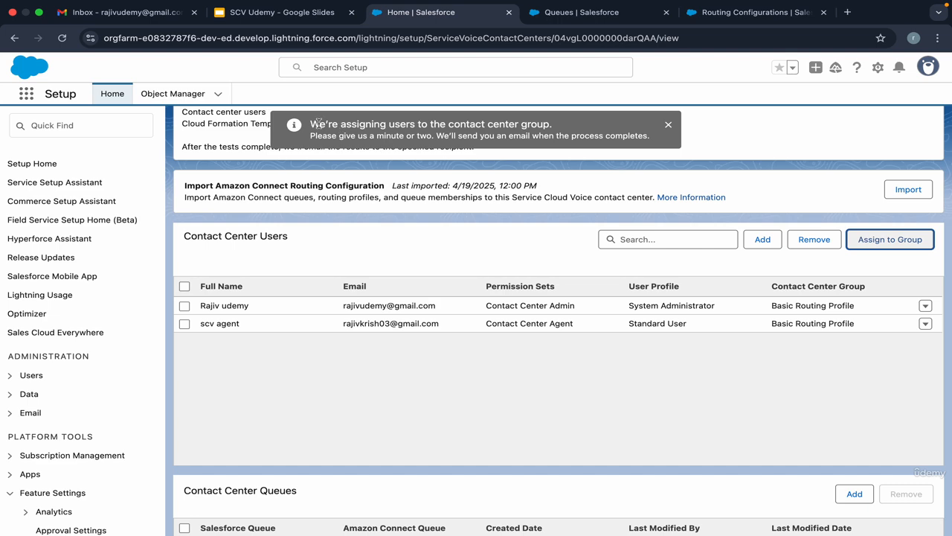
{"action": "left_click_drag", "start_coordinate": [310, 125], "coordinate": [617, 137]}
Switch to Amazon Connect user management and compare the scv agent's routing profile with its contact center group in Salesforce.
{"action": "key", "text": "ctrl+Right"}
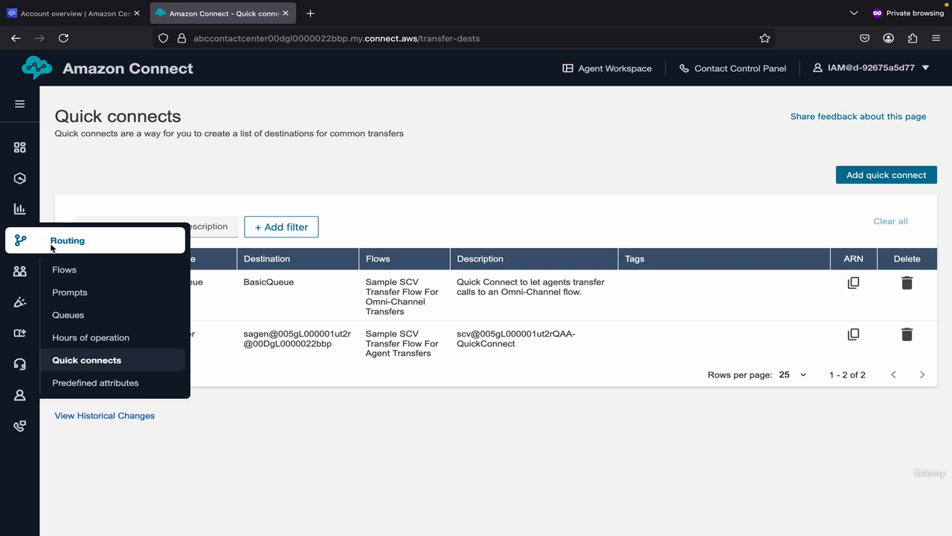
{"action": "mouse_move", "coordinate": [20, 271]}
{"action": "left_click", "coordinate": [75, 300]}
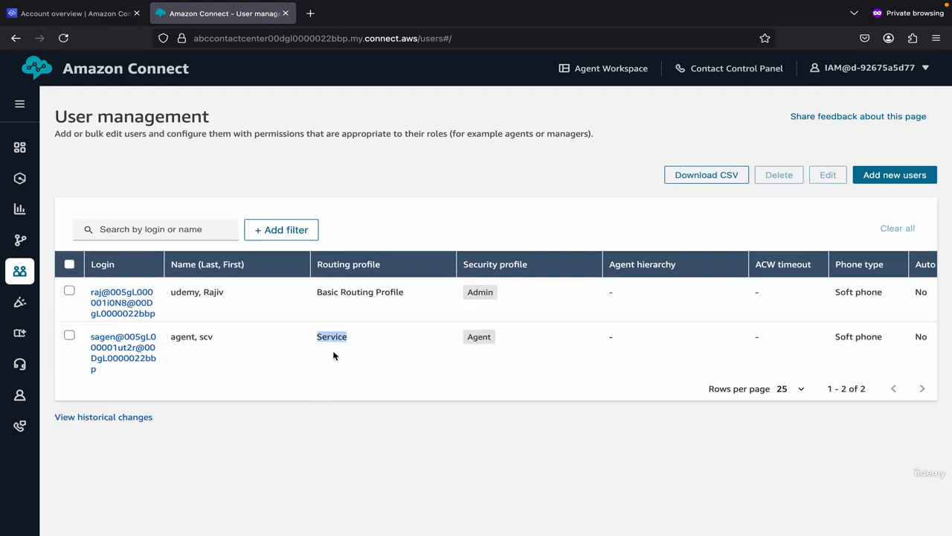
{"action": "key", "text": "ctrl+Left"}
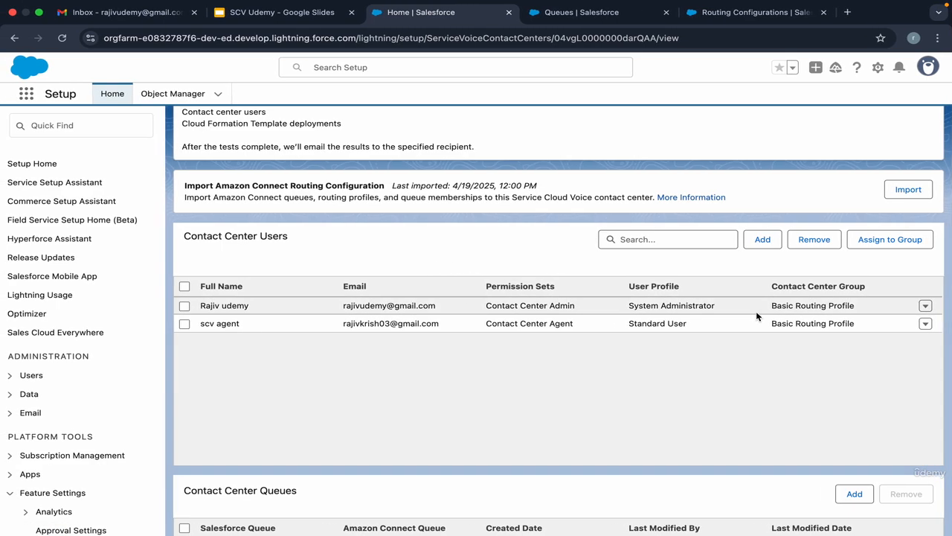
{"action": "key", "text": "ctrl+Right"}
{"action": "key", "text": "ctrl+Left"}
{"action": "scroll", "coordinate": [407, 350], "scroll_direction": "down", "scroll_amount": 2}
{"action": "scroll", "coordinate": [407, 350], "scroll_direction": "up", "scroll_amount": 2}
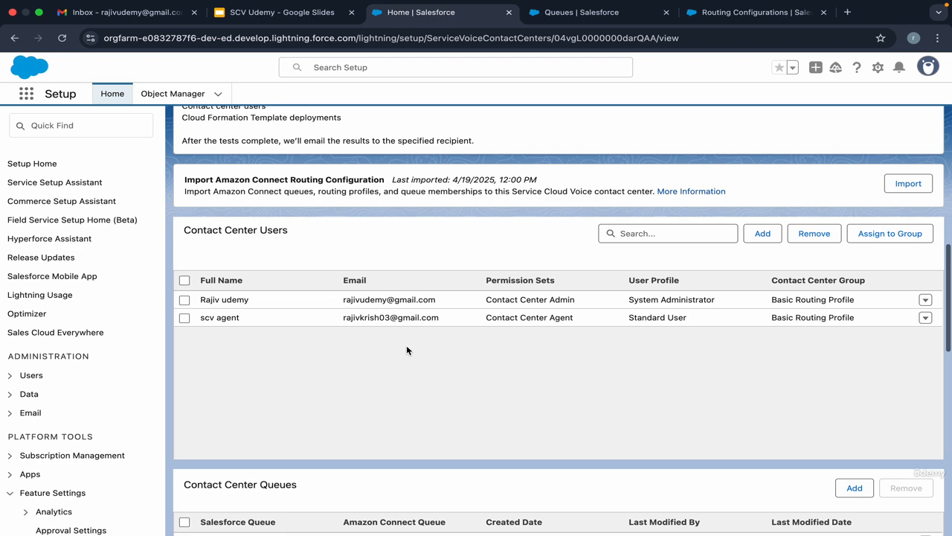
Switch to Gmail and read the newest Salesforce email about the user added to the contact center group.
{"action": "left_click", "coordinate": [119, 12]}
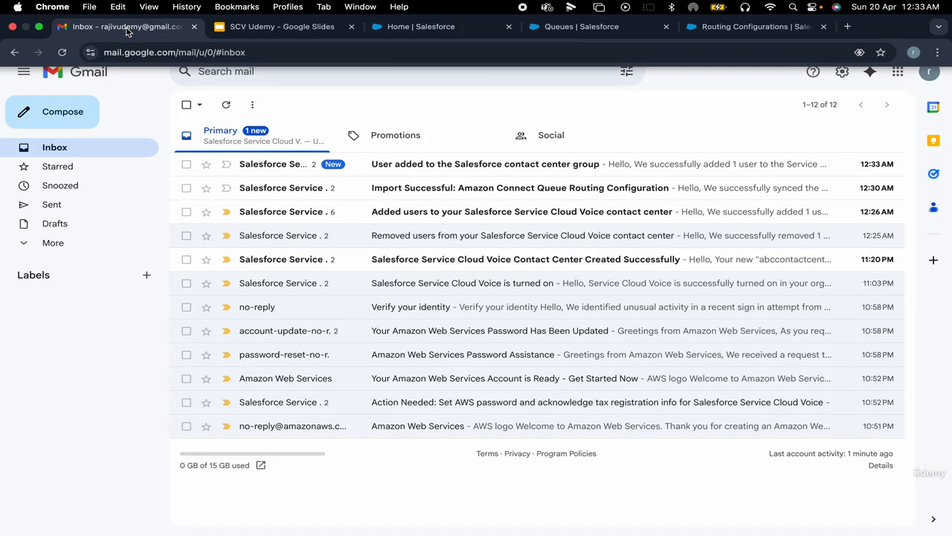
{"action": "left_click", "coordinate": [388, 167]}
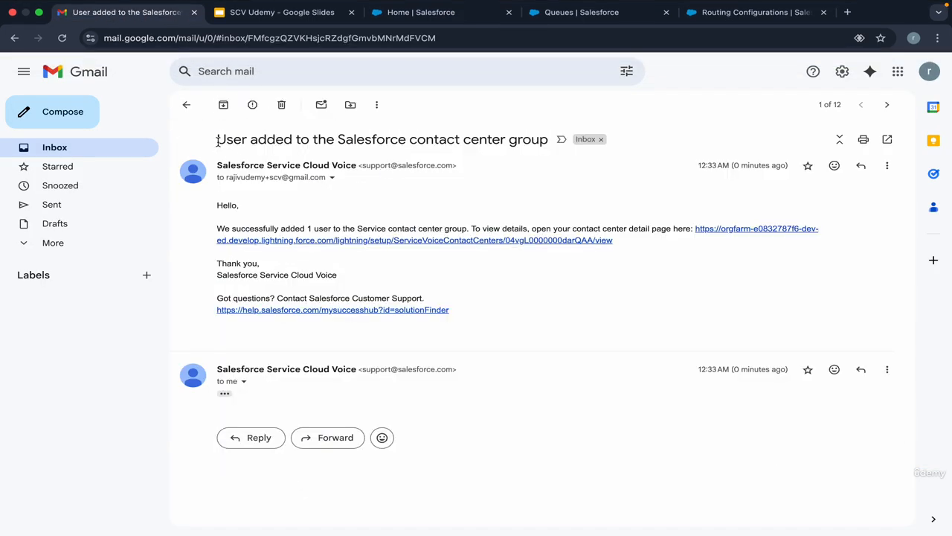
{"action": "left_click_drag", "start_coordinate": [217, 140], "coordinate": [535, 155]}
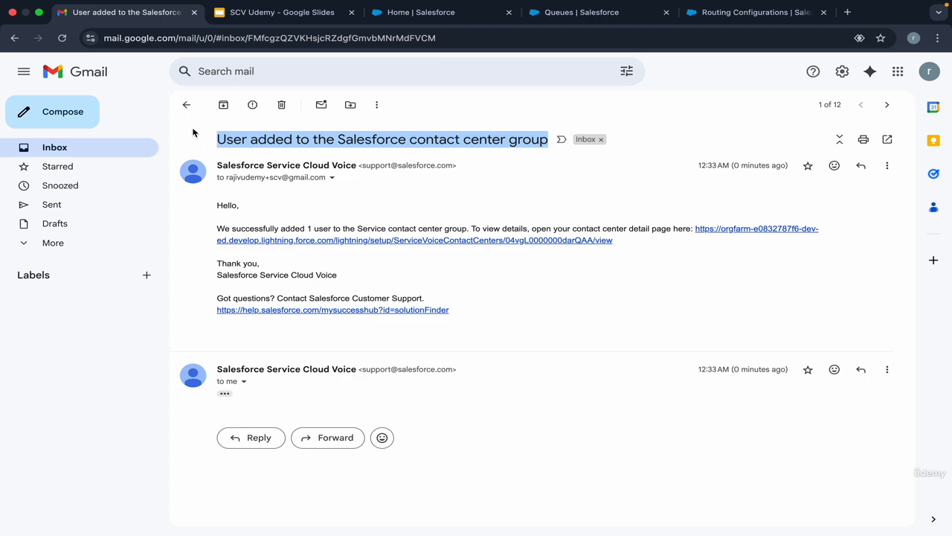
{"action": "left_click", "coordinate": [186, 104]}
Return to Salesforce, reload the contact center page and check the scv agent's contact center group.
{"action": "left_click", "coordinate": [421, 12]}
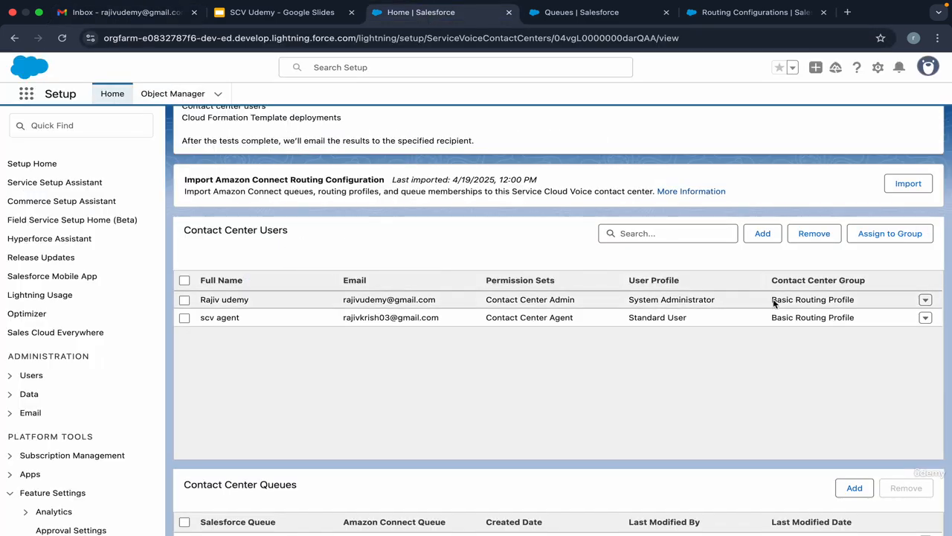
{"action": "scroll", "coordinate": [509, 312], "scroll_direction": "up", "scroll_amount": 6}
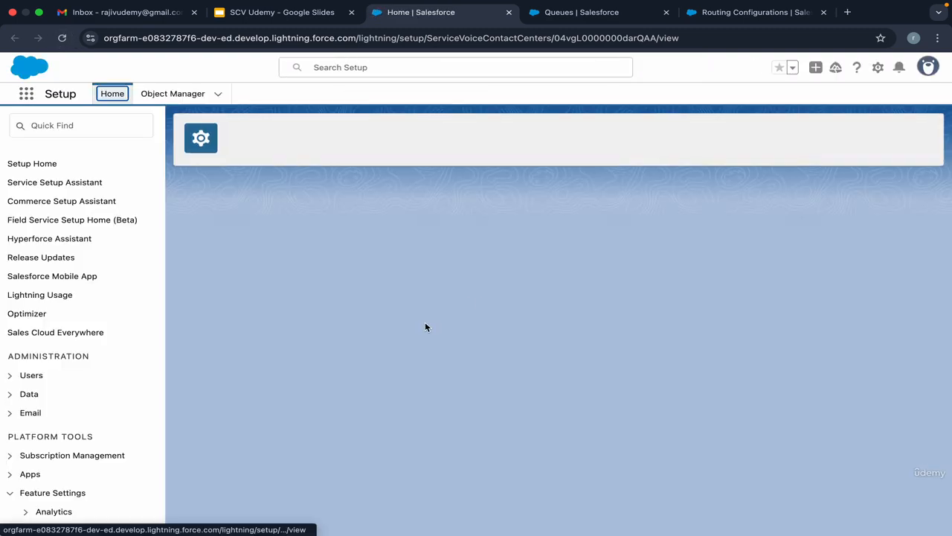
{"action": "scroll", "coordinate": [426, 327], "scroll_direction": "down", "scroll_amount": 8}
{"action": "scroll", "coordinate": [425, 328], "scroll_direction": "down", "scroll_amount": 5}
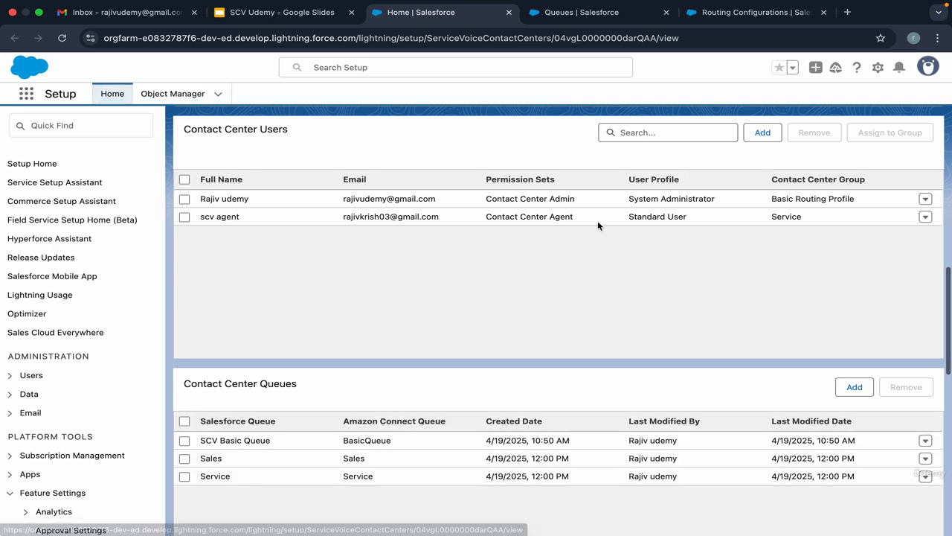
{"action": "double_click", "coordinate": [790, 216]}
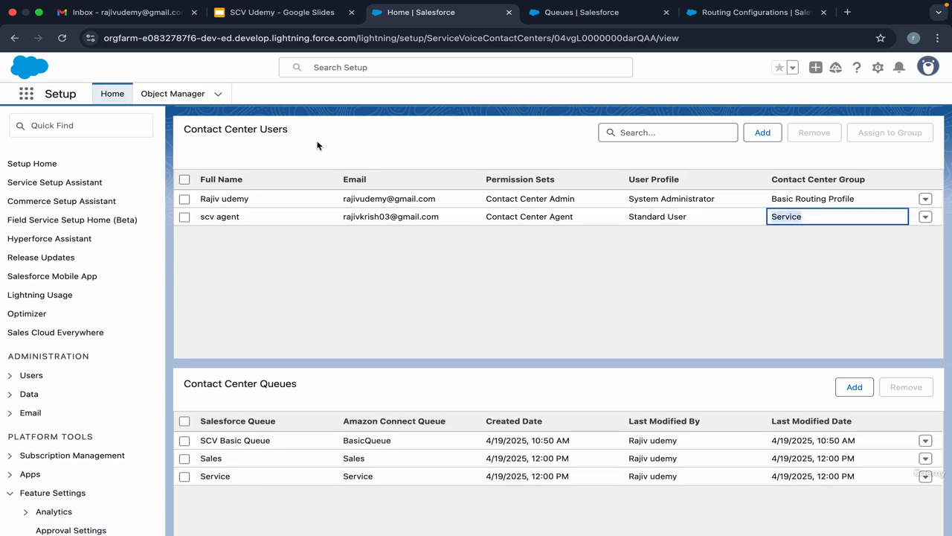
Switch to Amazon Connect and open the list of routing profiles.
{"action": "key", "text": "ctrl+Right"}
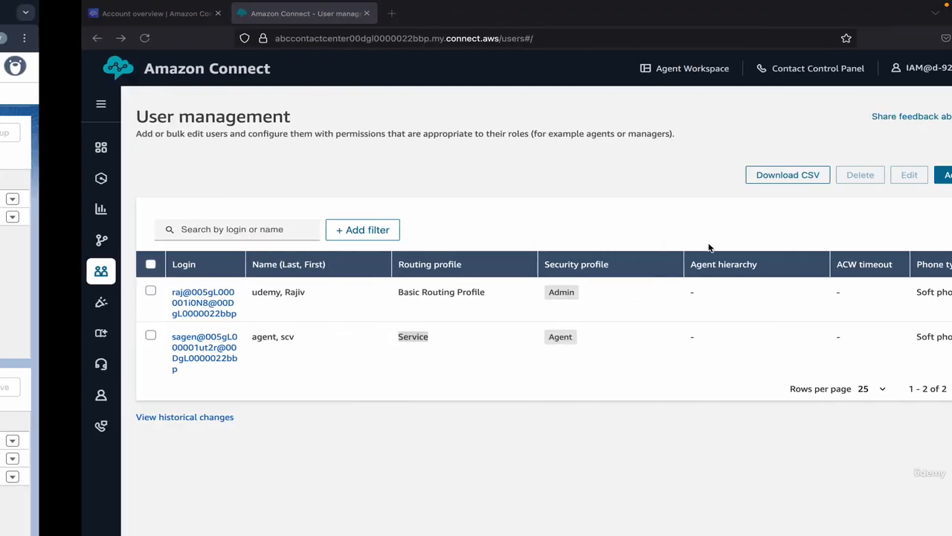
{"action": "key", "text": "ctrl+Left"}
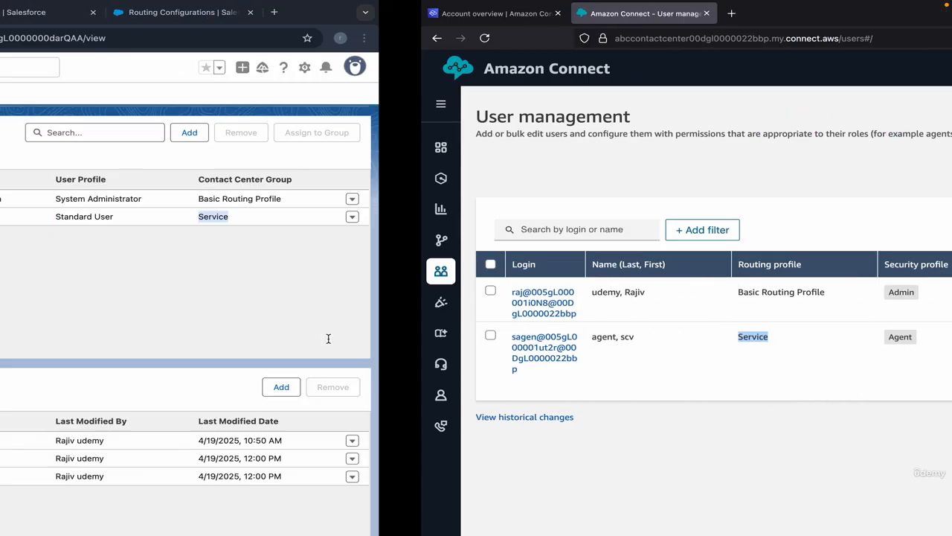
{"action": "scroll", "coordinate": [438, 372], "scroll_direction": "down", "scroll_amount": 5}
{"action": "key", "text": "ctrl+Right"}
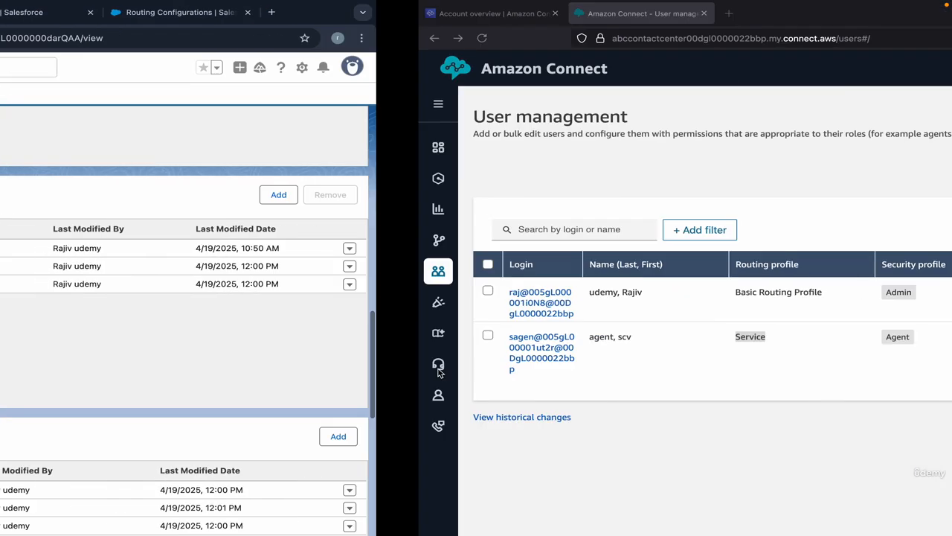
{"action": "mouse_move", "coordinate": [19, 241]}
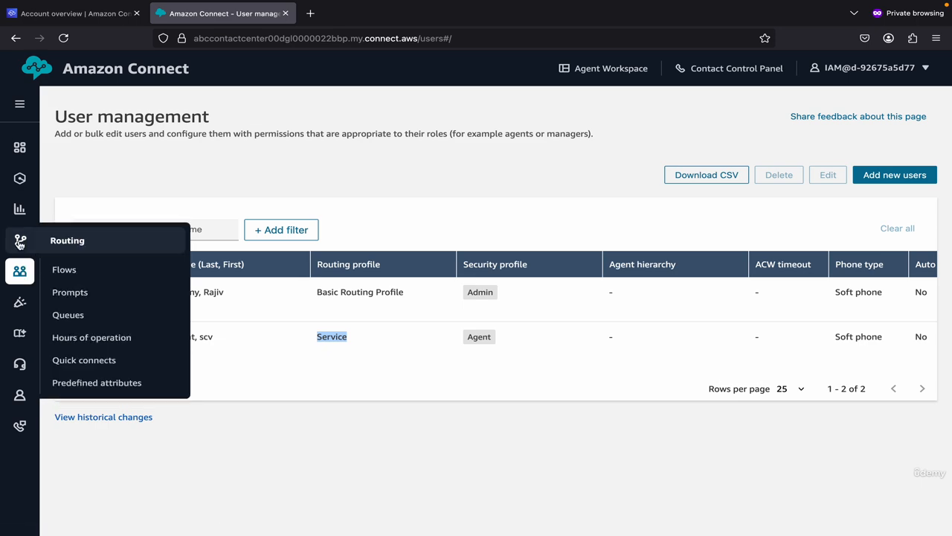
{"action": "mouse_move", "coordinate": [20, 274]}
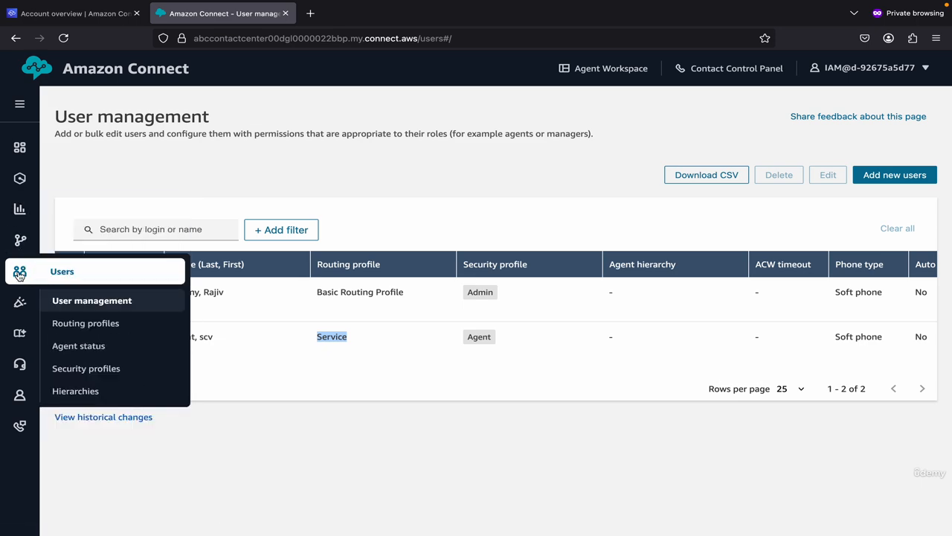
{"action": "left_click", "coordinate": [87, 324]}
Compare the Contact Center Groups in Salesforce with the routing profiles in Amazon Connect.
{"action": "key", "text": "ctrl+Left"}
{"action": "scroll", "coordinate": [396, 334], "scroll_direction": "down", "scroll_amount": 5}
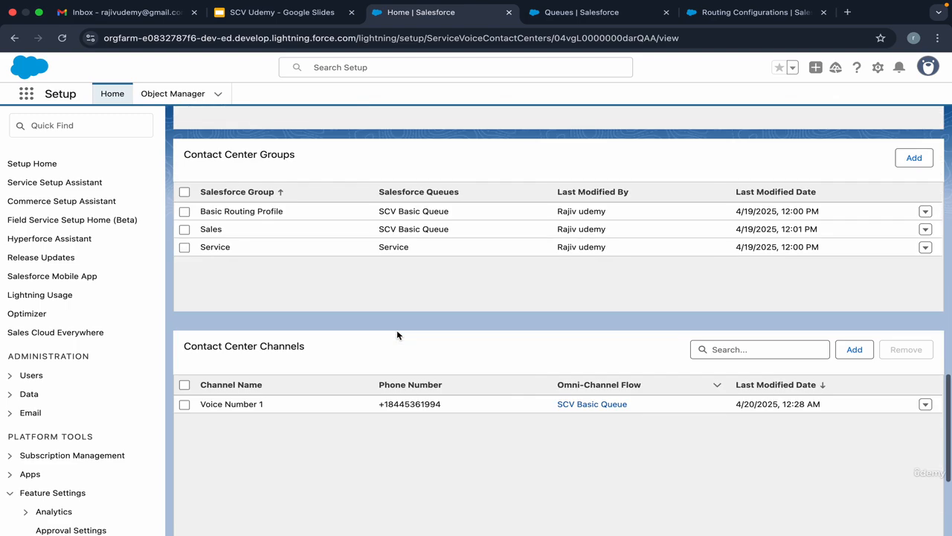
{"action": "scroll", "coordinate": [396, 331], "scroll_direction": "up", "scroll_amount": 3}
{"action": "key", "text": "ctrl+Right"}
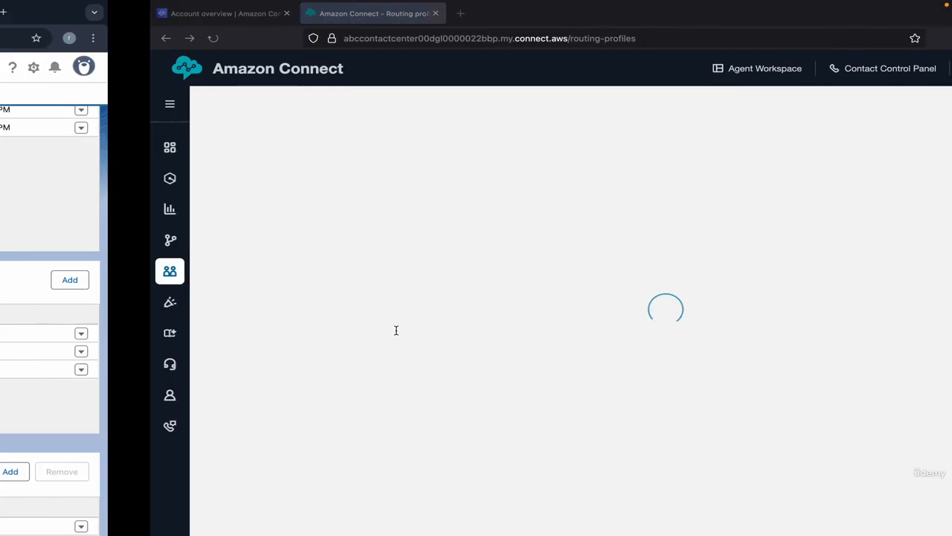
{"action": "key", "text": "ctrl+Left"}
{"action": "key", "text": "ctrl+Right"}
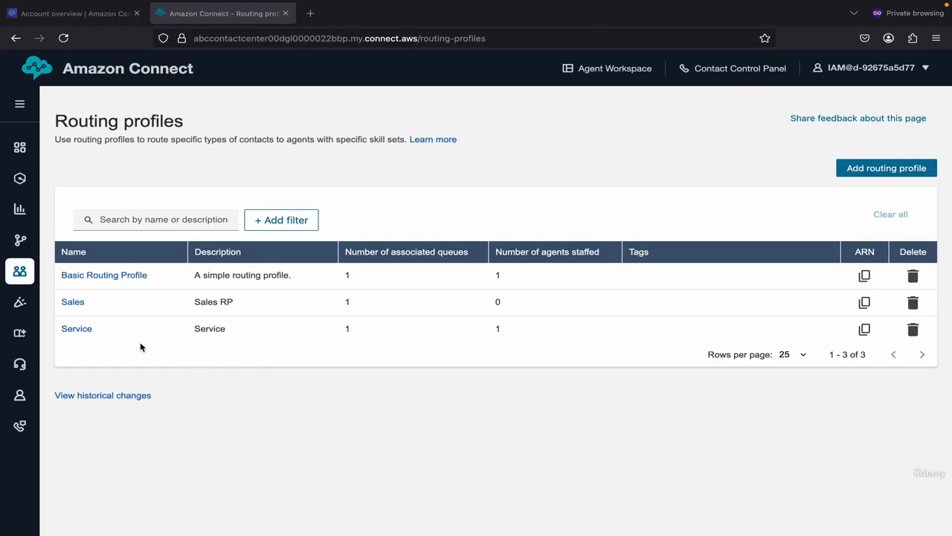
Open the Sales routing profile in Amazon Connect and compare its queue with the Sales group's queue in Salesforce.
{"action": "left_click", "coordinate": [73, 302]}
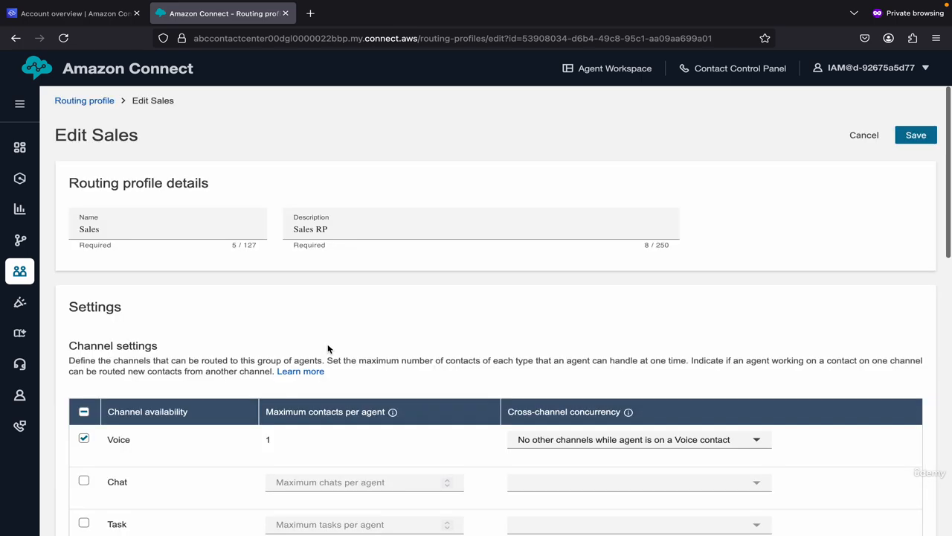
{"action": "scroll", "coordinate": [328, 348], "scroll_direction": "down", "scroll_amount": 5}
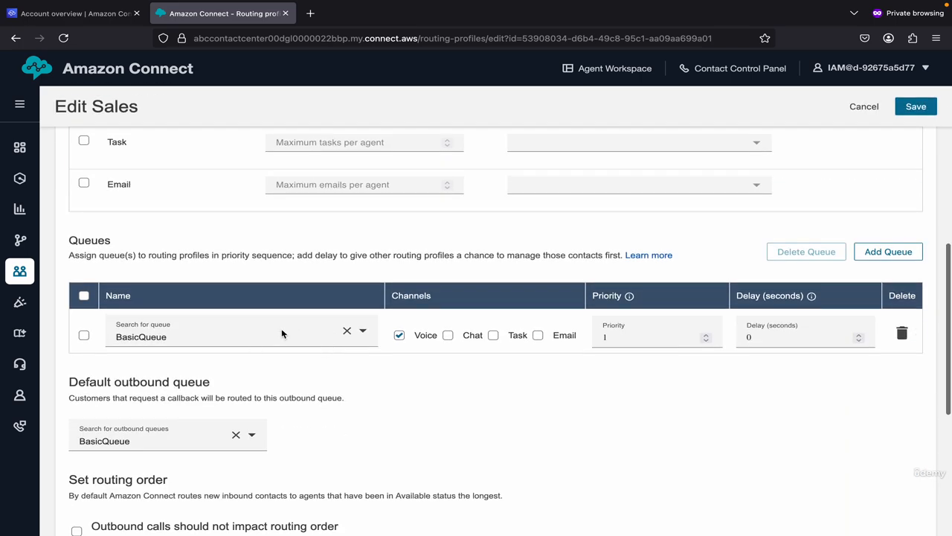
{"action": "key", "text": "ctrl+Left"}
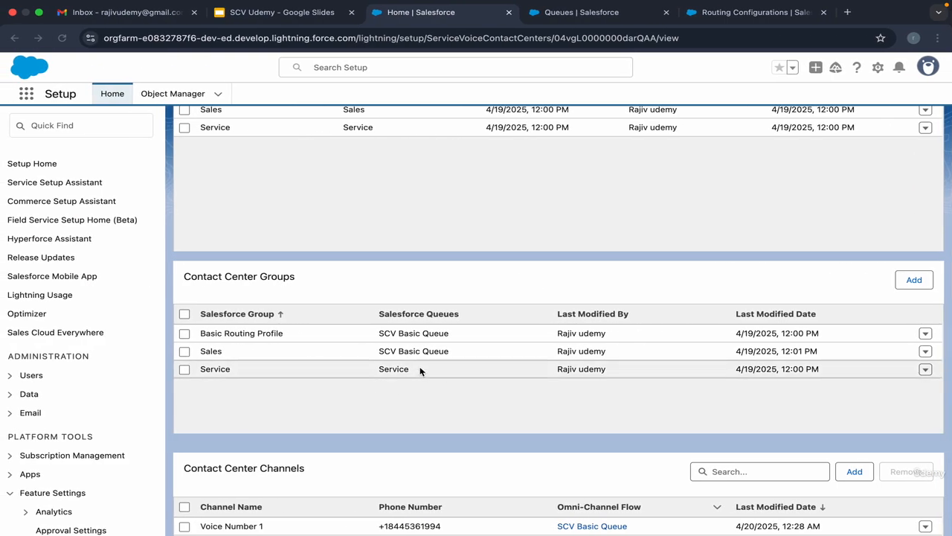
{"action": "triple_click", "coordinate": [405, 351]}
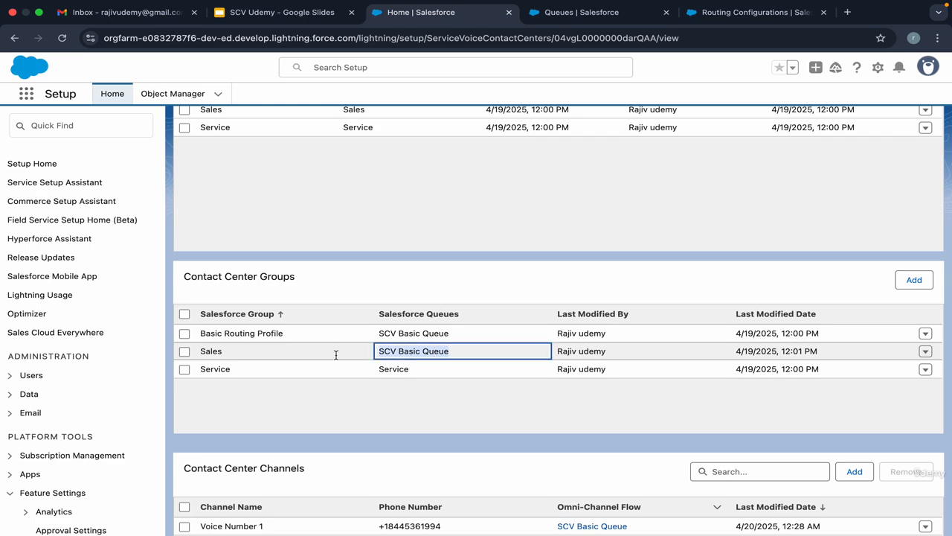
Edit the Sales contact center group to replace SCV Basic Queue with Sales in its associated queues, and save it.
{"action": "left_click", "coordinate": [185, 351]}
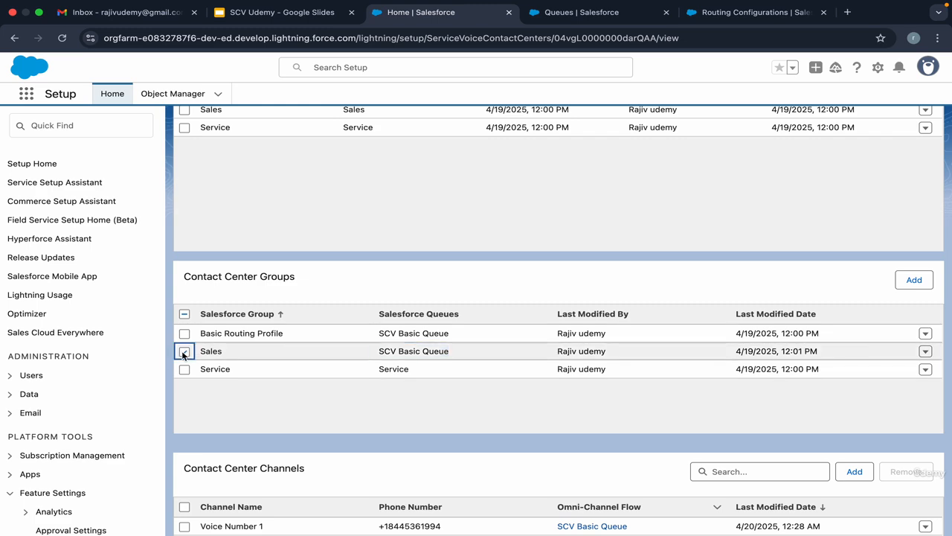
{"action": "left_click", "coordinate": [924, 352]}
{"action": "left_click", "coordinate": [892, 362]}
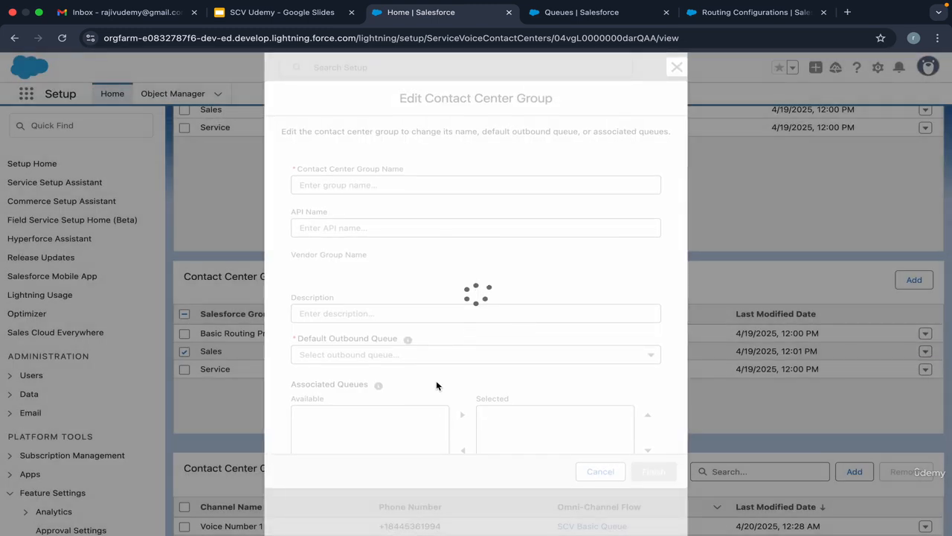
{"action": "scroll", "coordinate": [432, 395], "scroll_direction": "down", "scroll_amount": 3}
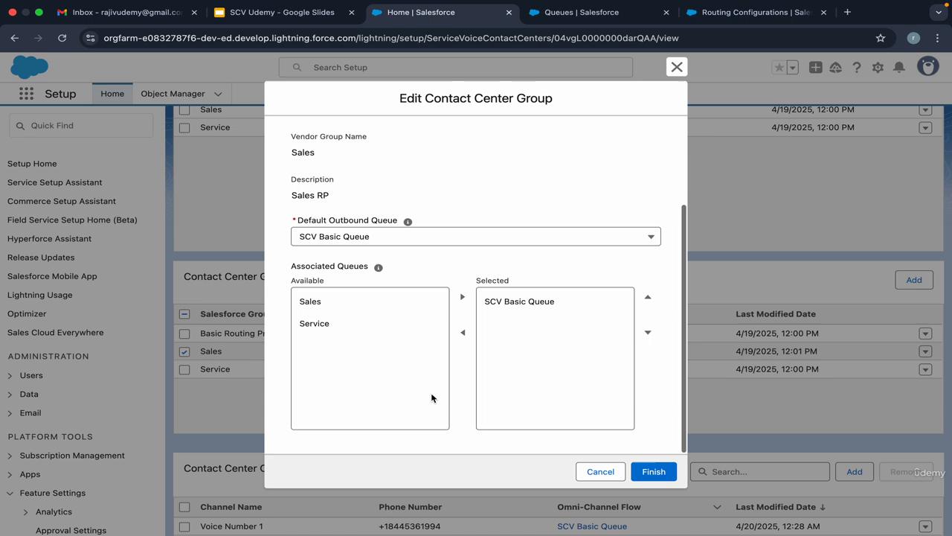
{"action": "left_click", "coordinate": [510, 311]}
{"action": "left_click", "coordinate": [462, 332]}
{"action": "left_click", "coordinate": [371, 303]}
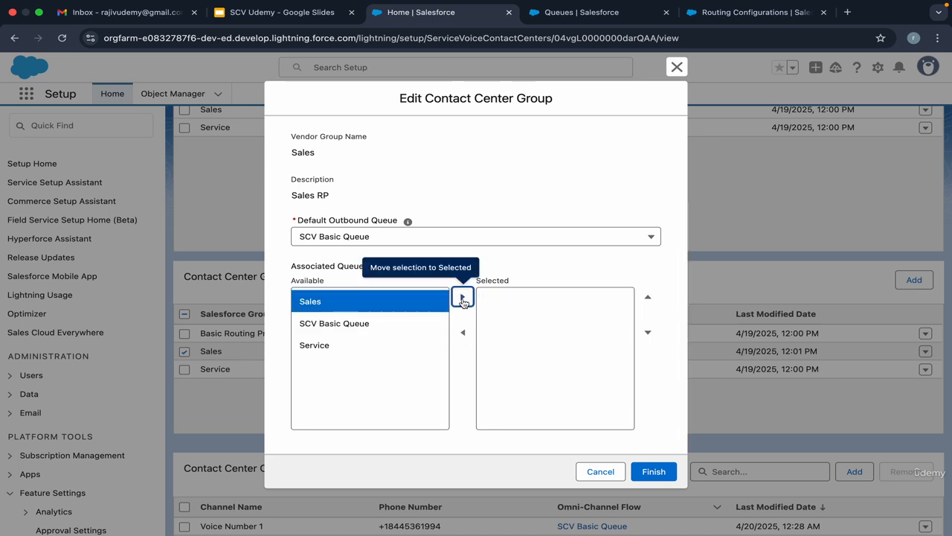
{"action": "left_click", "coordinate": [463, 298]}
{"action": "left_click", "coordinate": [648, 473]}
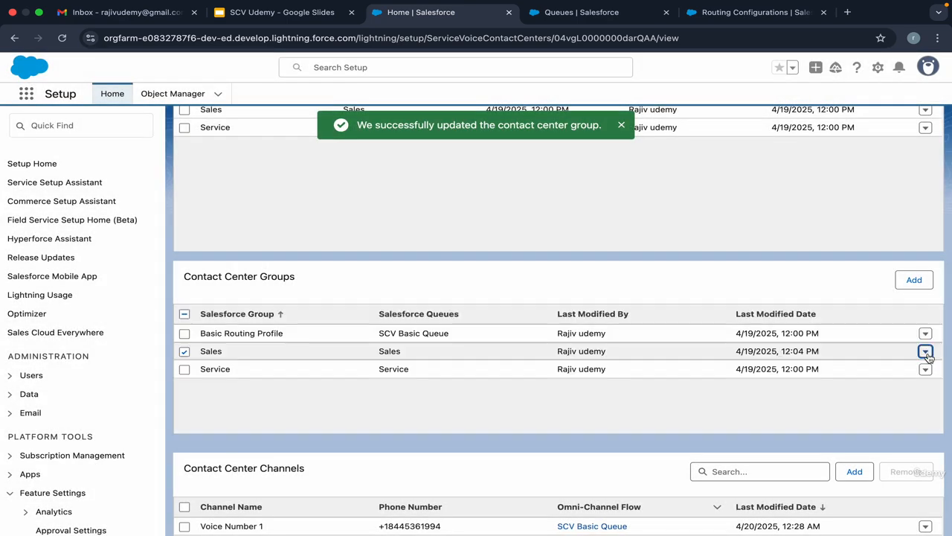
Edit the Sales contact center group to set its default outbound queue to Sales, and save it.
{"action": "left_click", "coordinate": [926, 351]}
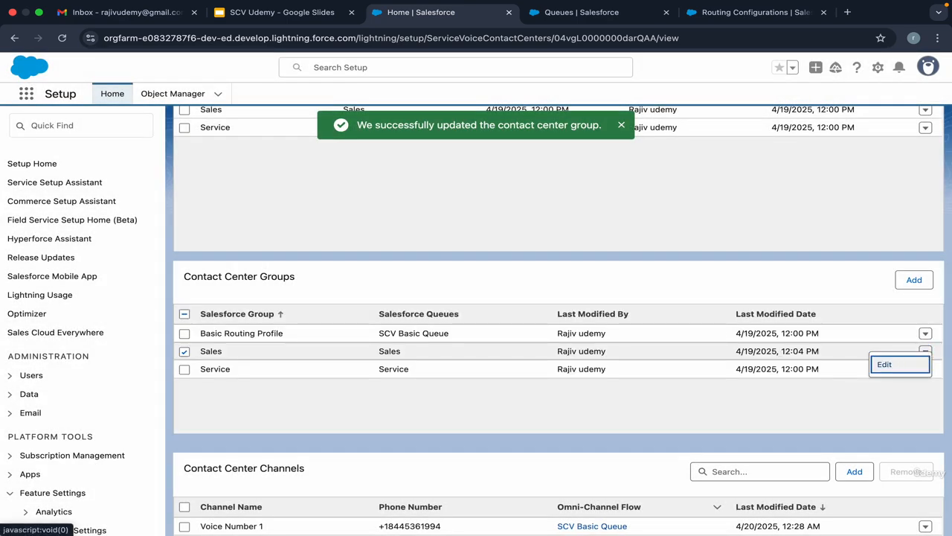
{"action": "left_click", "coordinate": [895, 363]}
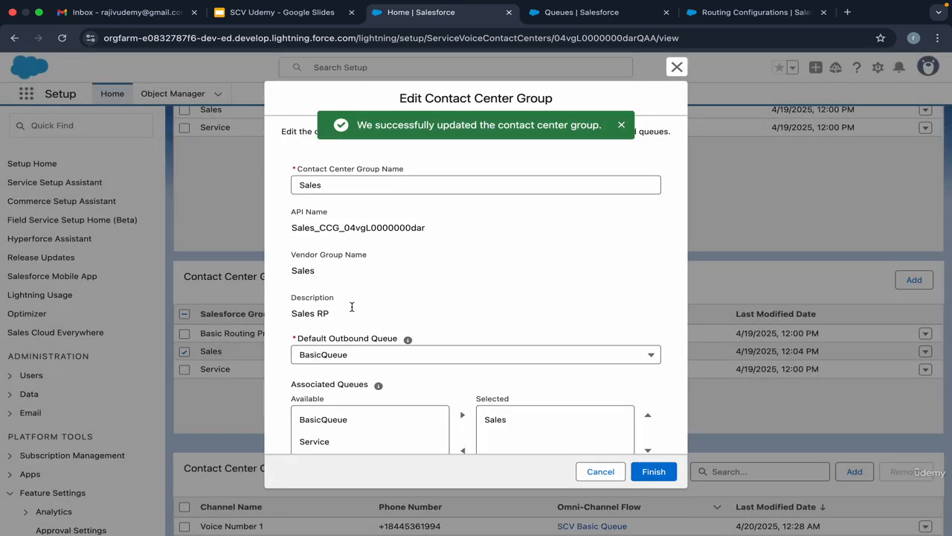
{"action": "left_click", "coordinate": [352, 356]}
{"action": "left_click", "coordinate": [328, 397]}
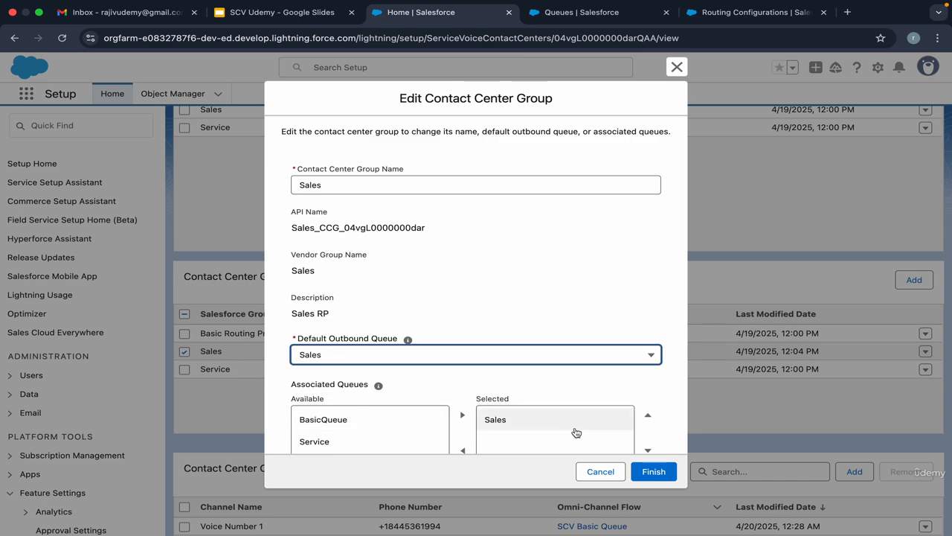
{"action": "scroll", "coordinate": [596, 395], "scroll_direction": "down", "scroll_amount": 3}
{"action": "left_click", "coordinate": [655, 472]}
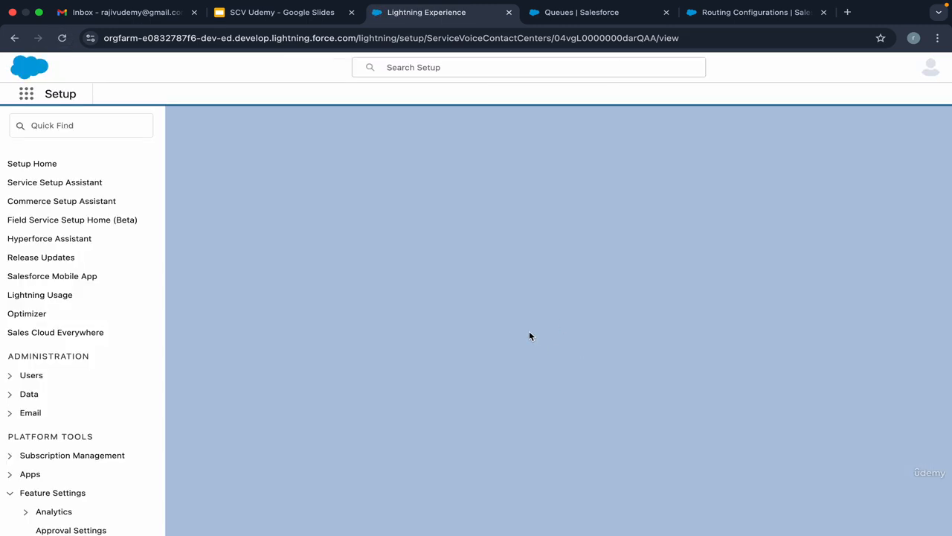
Switch to Amazon Connect, reopen the Sales routing profile to check its assigned and default outbound queues, and return to the profile list.
{"action": "left_click", "coordinate": [145, 12]}
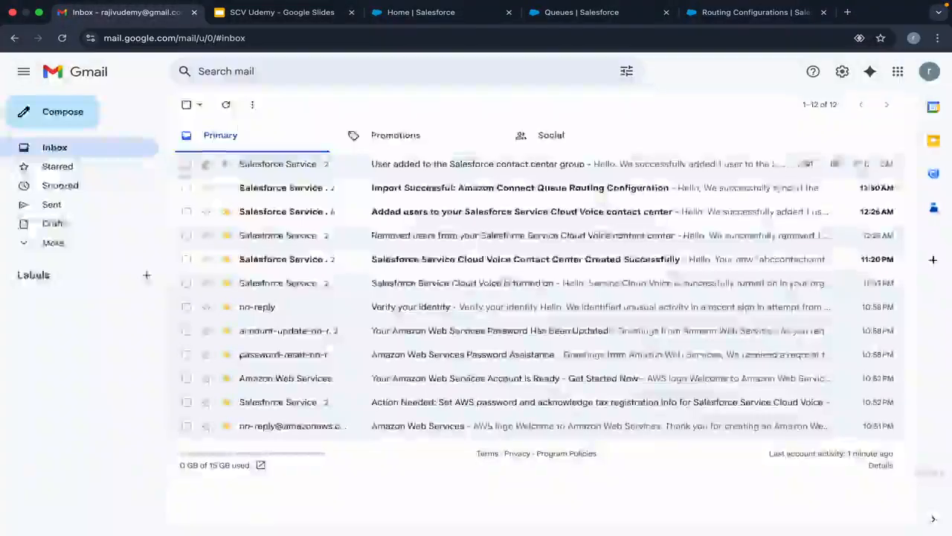
{"action": "key", "text": "ctrl+Right"}
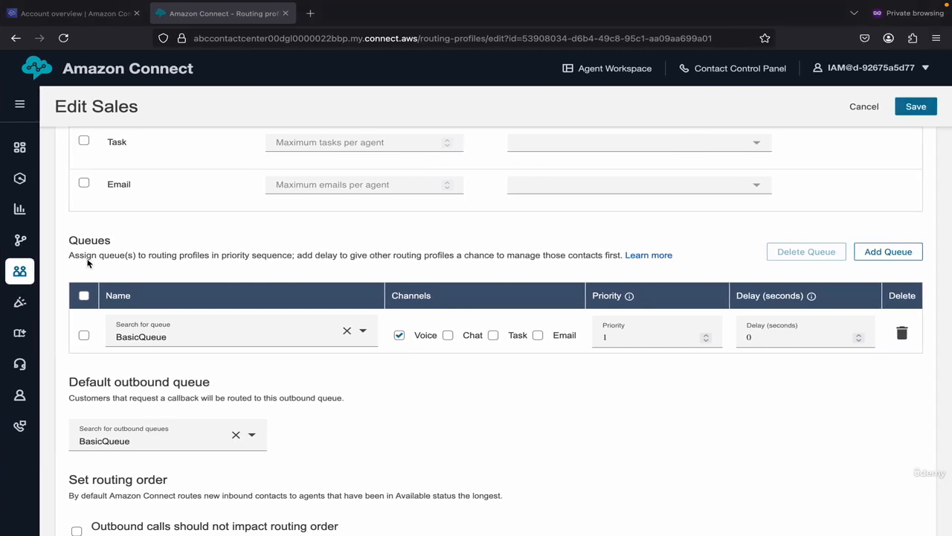
{"action": "mouse_move", "coordinate": [24, 279]}
{"action": "left_click", "coordinate": [84, 323]}
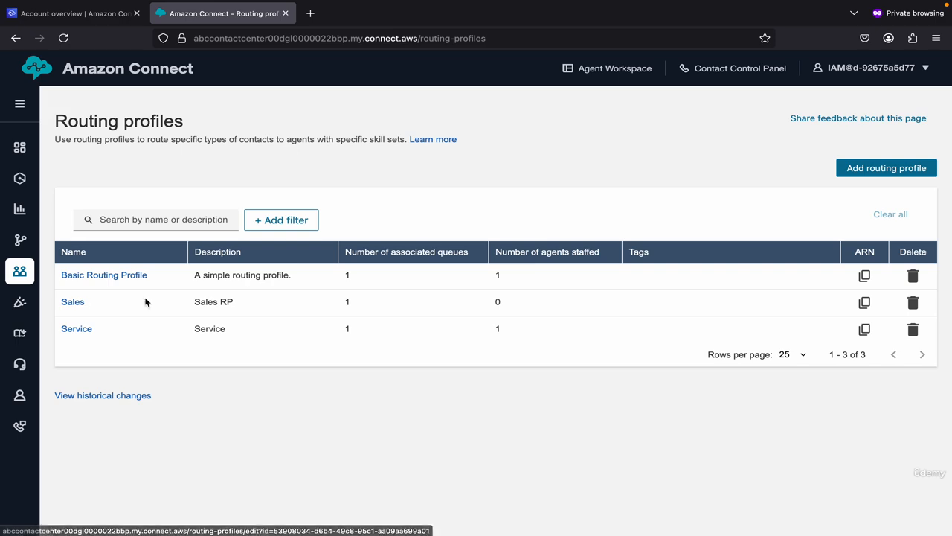
{"action": "left_click", "coordinate": [72, 301]}
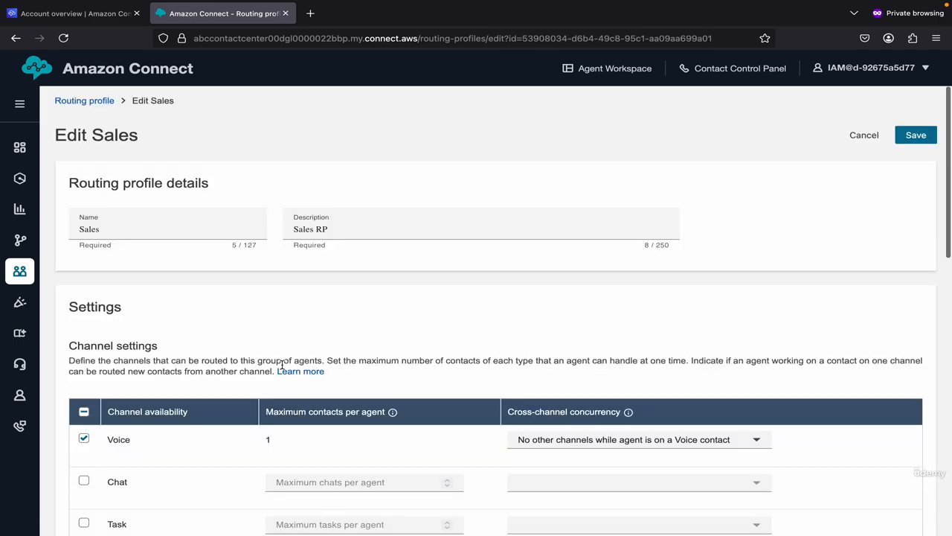
{"action": "scroll", "coordinate": [283, 368], "scroll_direction": "down", "scroll_amount": 5}
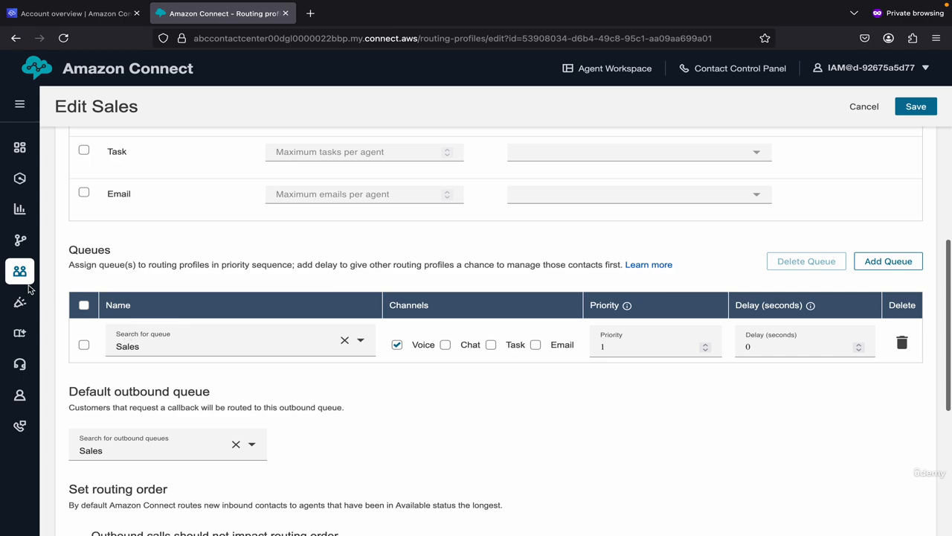
{"action": "mouse_move", "coordinate": [28, 283]}
{"action": "left_click", "coordinate": [79, 325]}
Switch back to the Salesforce contact center and review its users, queues, groups and channels.
{"action": "key", "text": "ctrl+Left"}
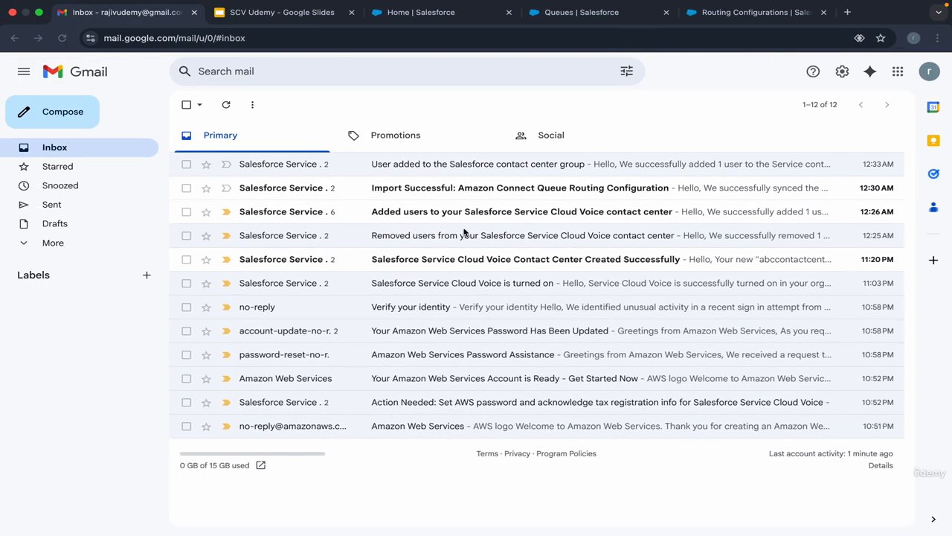
{"action": "left_click", "coordinate": [299, 17]}
{"action": "left_click", "coordinate": [413, 16]}
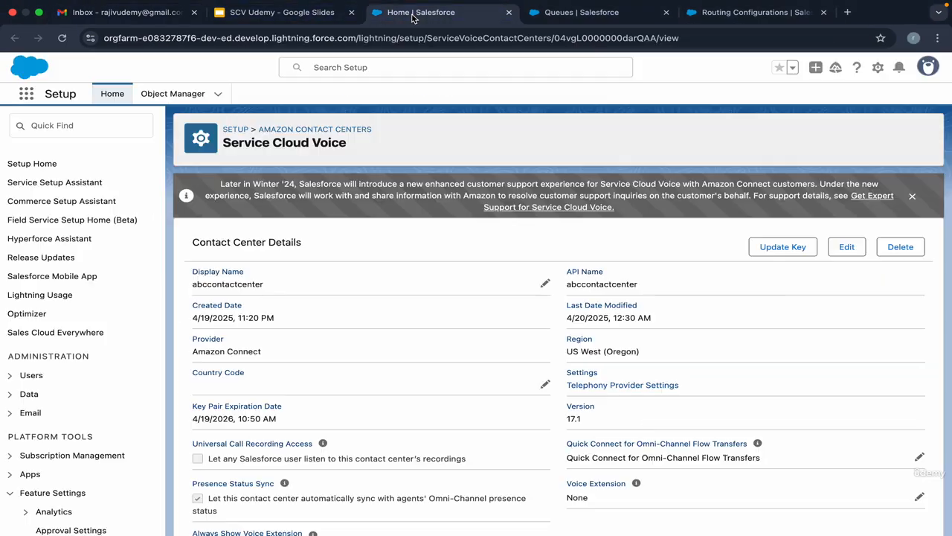
{"action": "scroll", "coordinate": [371, 314], "scroll_direction": "down", "scroll_amount": 10}
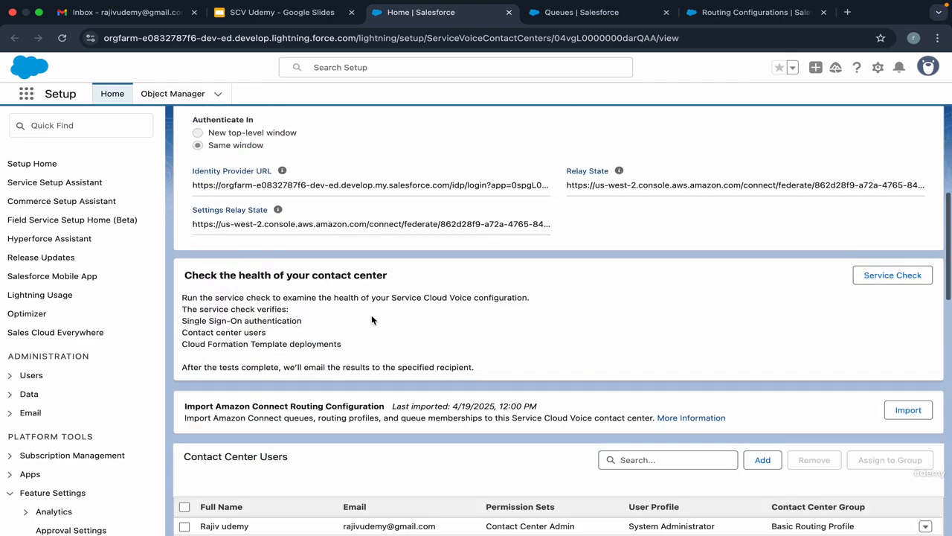
{"action": "scroll", "coordinate": [371, 315], "scroll_direction": "down", "scroll_amount": 5}
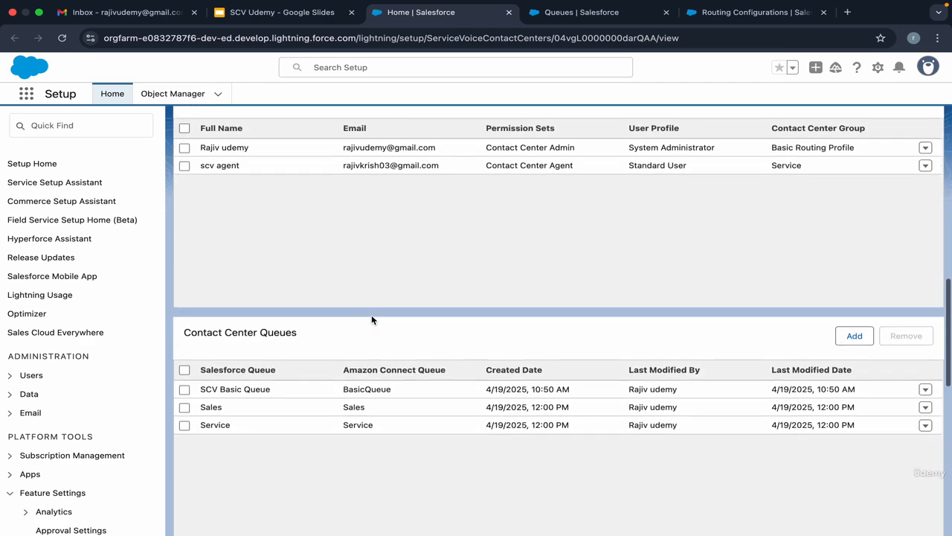
{"action": "scroll", "coordinate": [372, 320], "scroll_direction": "down", "scroll_amount": 5}
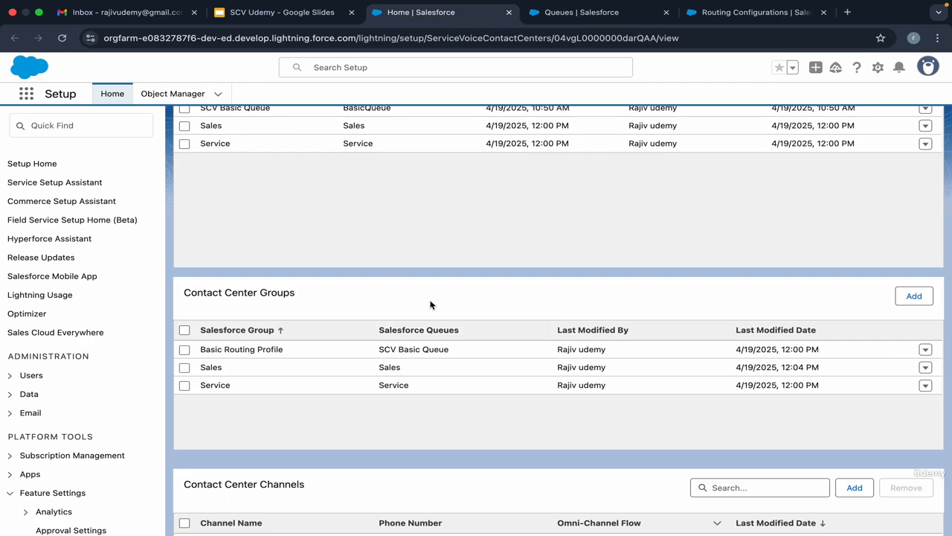
{"action": "scroll", "coordinate": [429, 305], "scroll_direction": "down", "scroll_amount": 2}
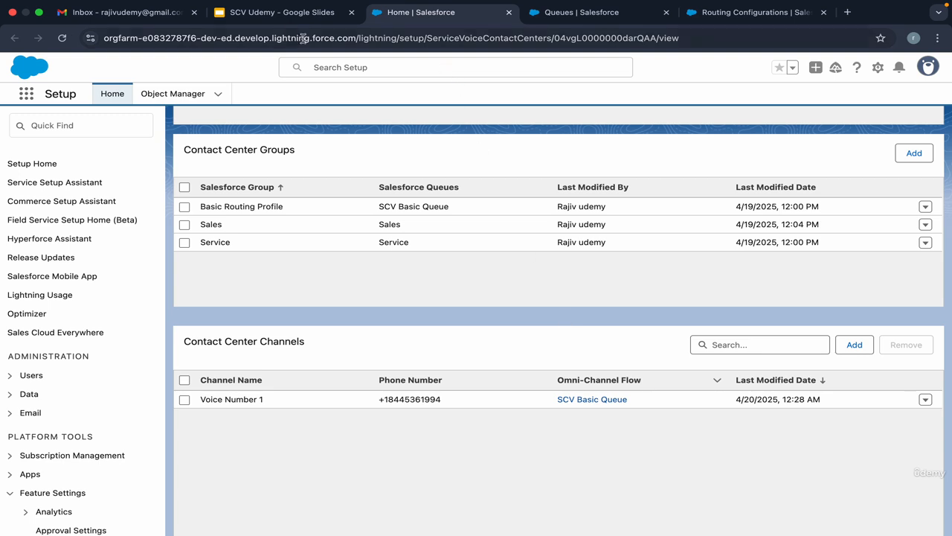
Consult the Voice Setup slide, then relate the Voice Number 1 channel in Salesforce to the phone numbers area of Amazon Connect.
{"action": "left_click", "coordinate": [285, 13]}
{"action": "key", "text": "Right"}
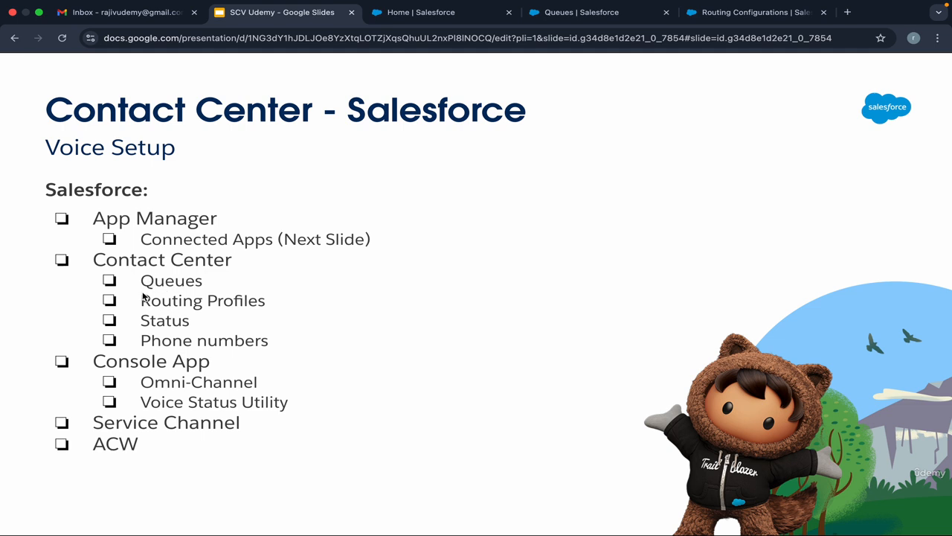
{"action": "left_click", "coordinate": [411, 15]}
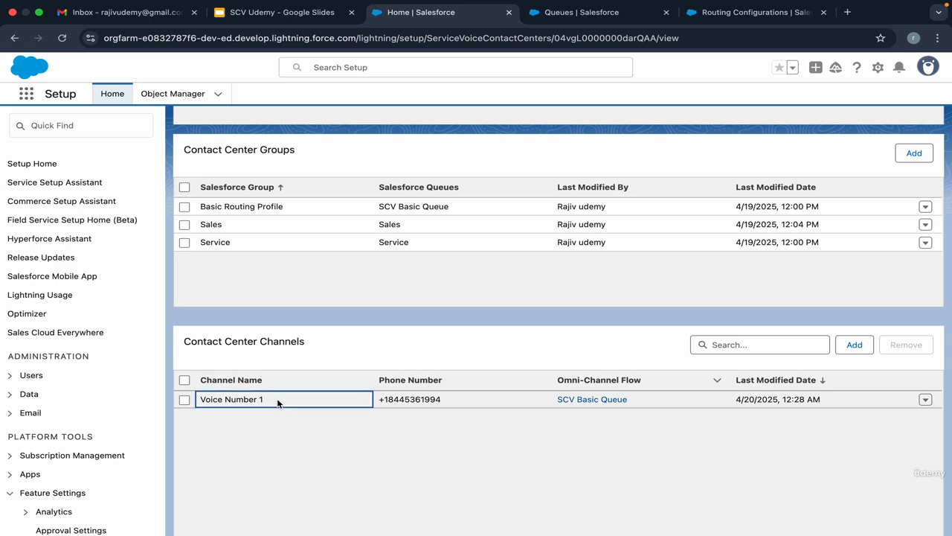
{"action": "key", "text": "ctrl+Right"}
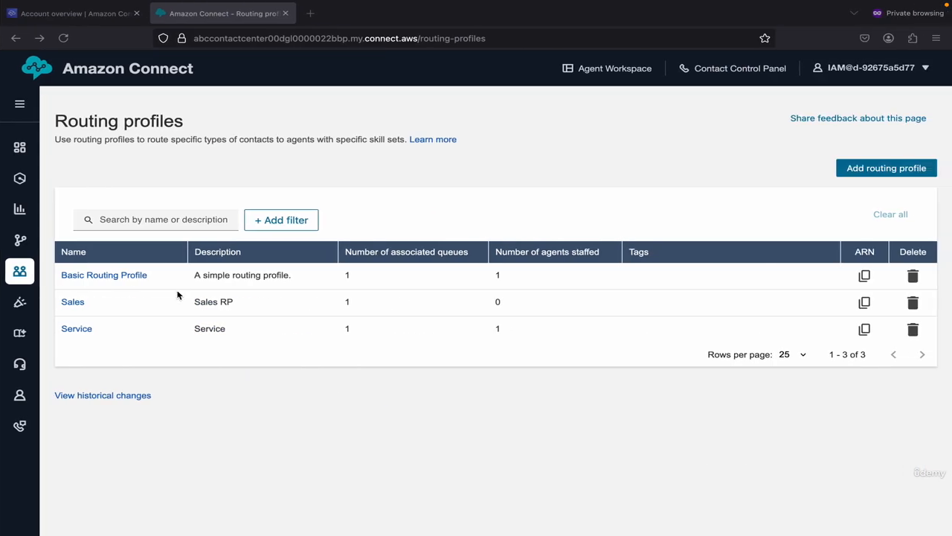
{"action": "mouse_move", "coordinate": [21, 427]}
{"action": "key", "text": "ctrl+Left"}
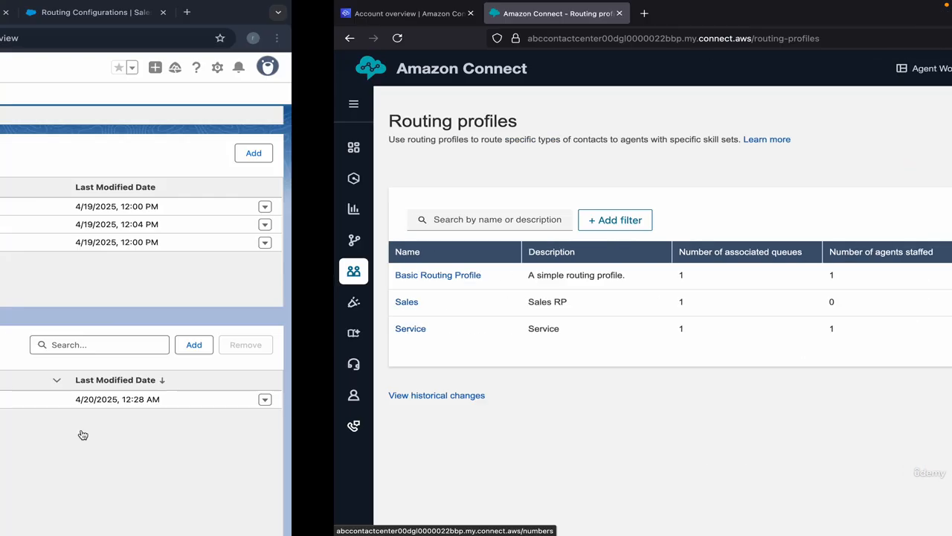
Review the Presence Status Mapping section in Salesforce, then open the Agent status page in Amazon Connect.
{"action": "scroll", "coordinate": [367, 406], "scroll_direction": "down", "scroll_amount": 5}
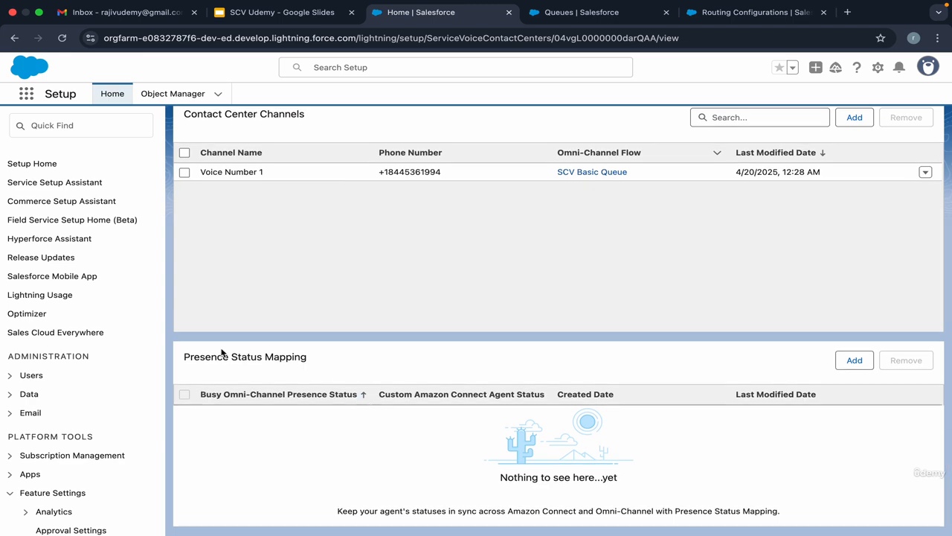
{"action": "left_click_drag", "start_coordinate": [185, 356], "coordinate": [322, 362]}
{"action": "key", "text": "ctrl+Right"}
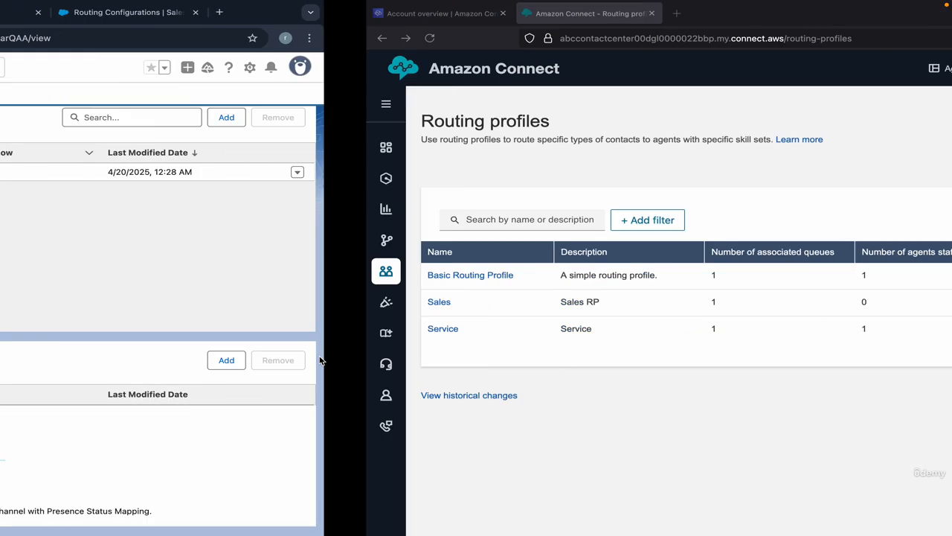
{"action": "mouse_move", "coordinate": [12, 279]}
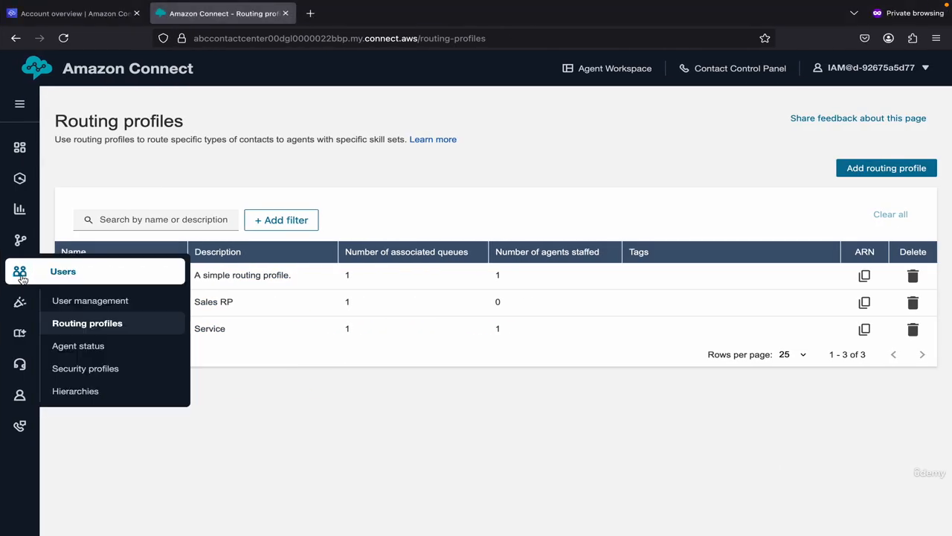
{"action": "mouse_move", "coordinate": [19, 246]}
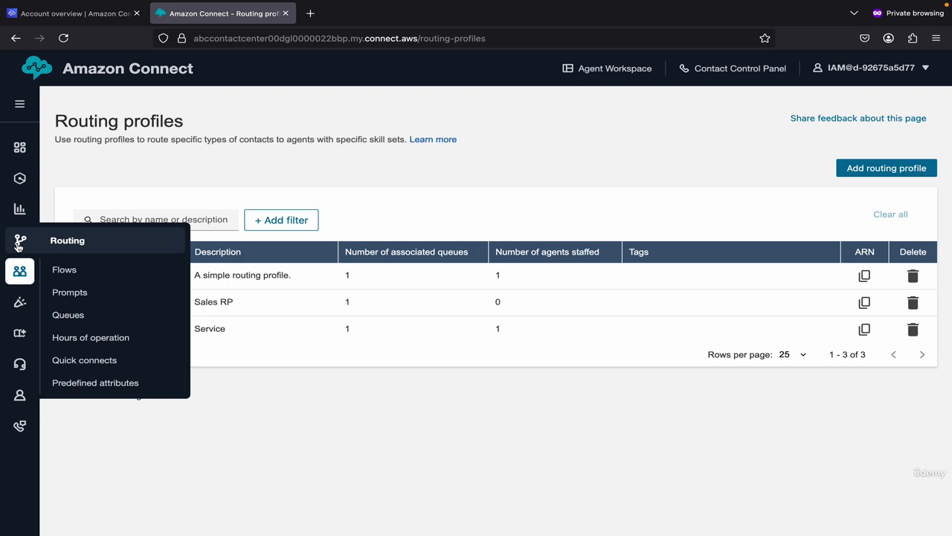
{"action": "mouse_move", "coordinate": [21, 215]}
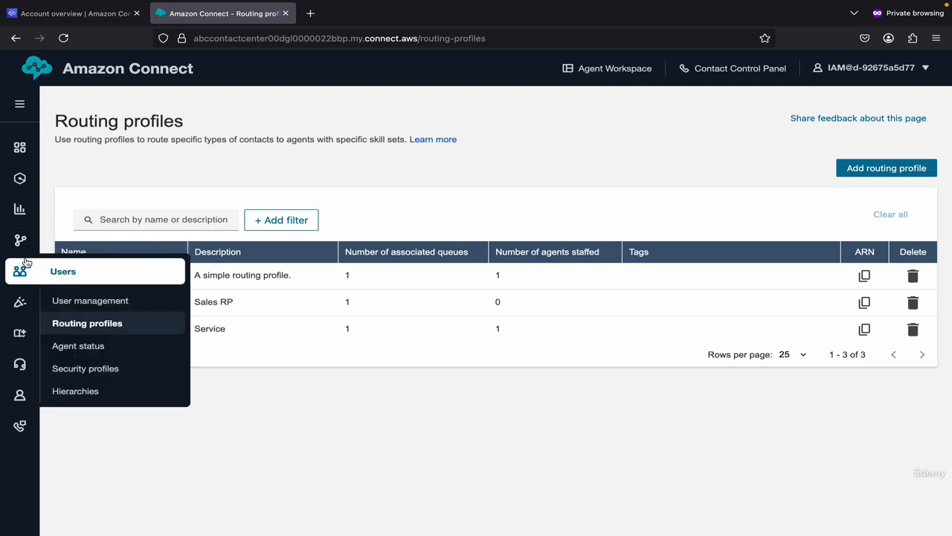
{"action": "left_click", "coordinate": [80, 346]}
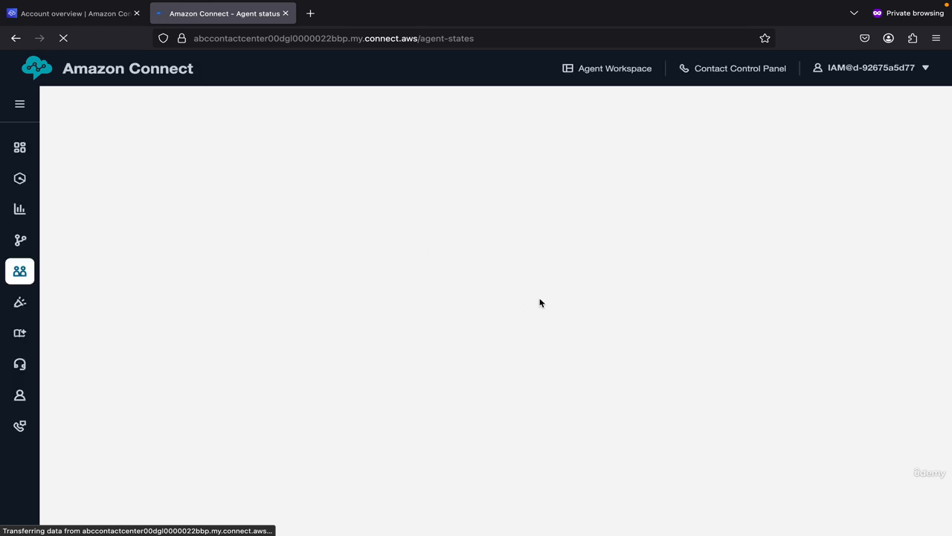
In Salesforce, start a presence status mapping to inspect the Omni-Channel and Amazon Connect status options, then close it without saving.
{"action": "key", "text": "ctrl+Left"}
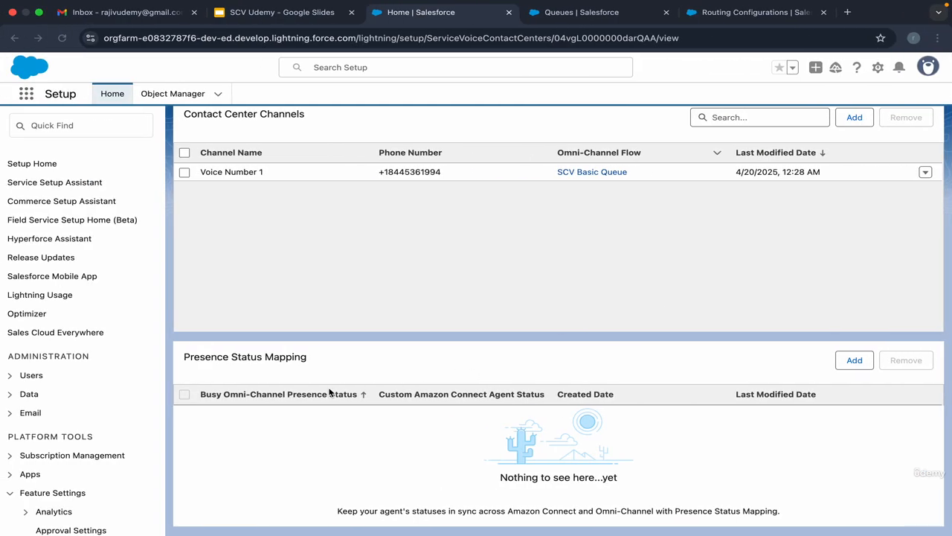
{"action": "left_click", "coordinate": [857, 361]}
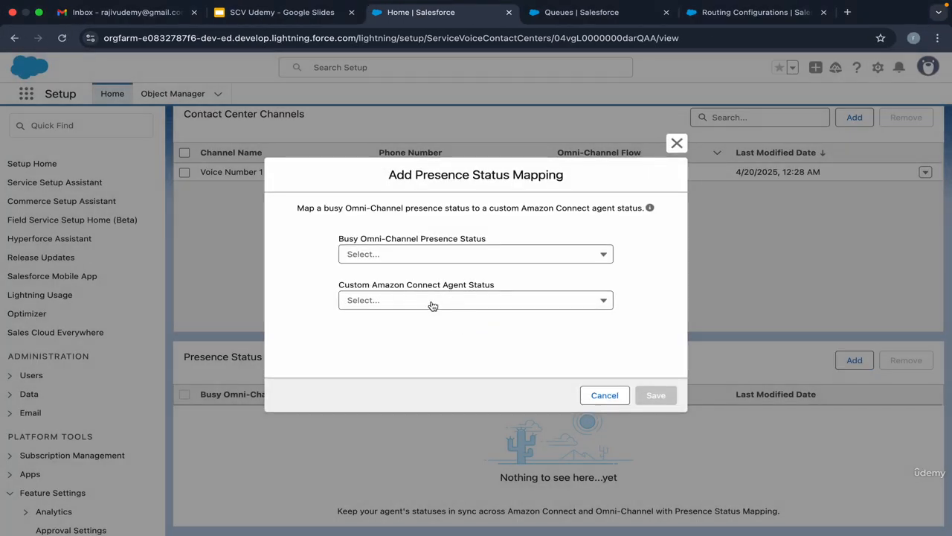
{"action": "left_click", "coordinate": [432, 302]}
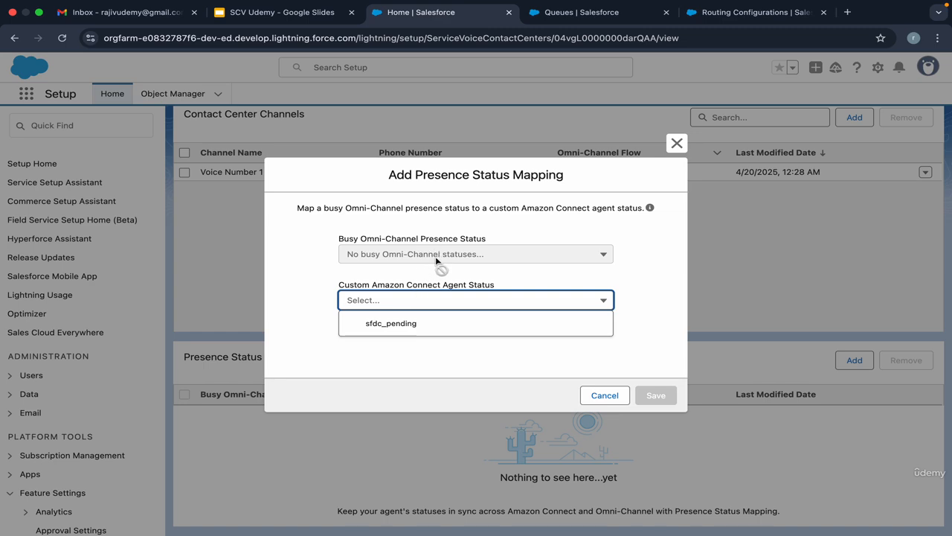
{"action": "left_click", "coordinate": [677, 143]}
{"action": "scroll", "coordinate": [500, 306], "scroll_direction": "up", "scroll_amount": 5}
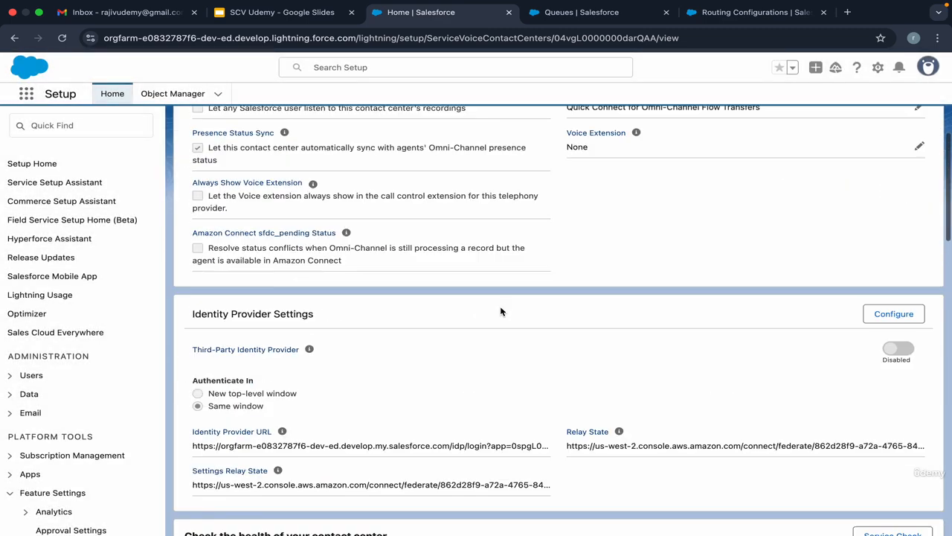
{"action": "scroll", "coordinate": [500, 311], "scroll_direction": "up", "scroll_amount": 3}
Recheck the Voice Setup slide, then search the Salesforce apps for "service con" and open Service Console in a new browser tab.
{"action": "left_click", "coordinate": [281, 11]}
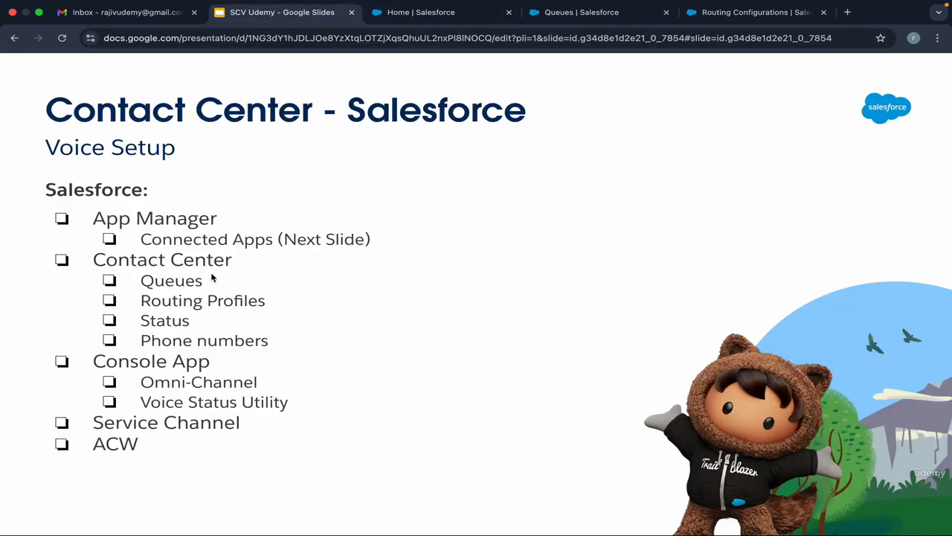
{"action": "left_click", "coordinate": [413, 17]}
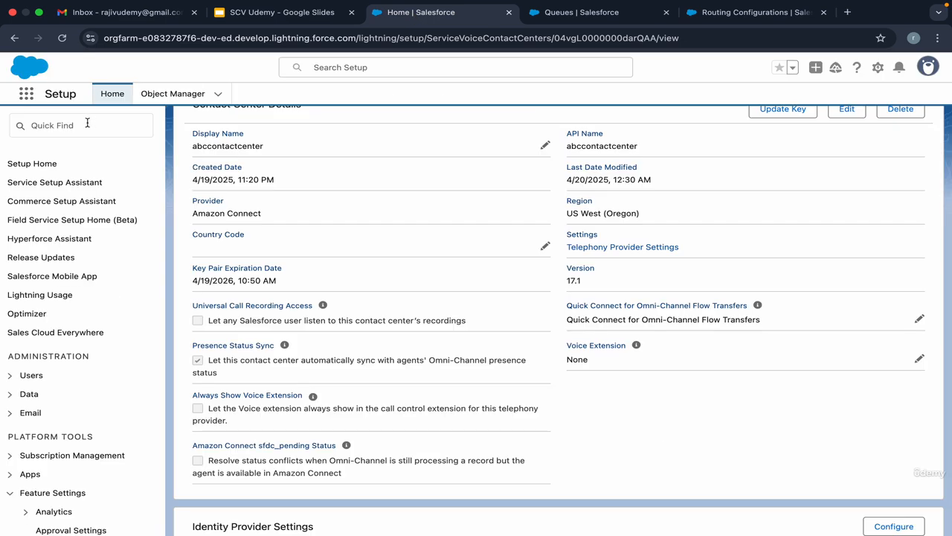
{"action": "left_click", "coordinate": [26, 95]}
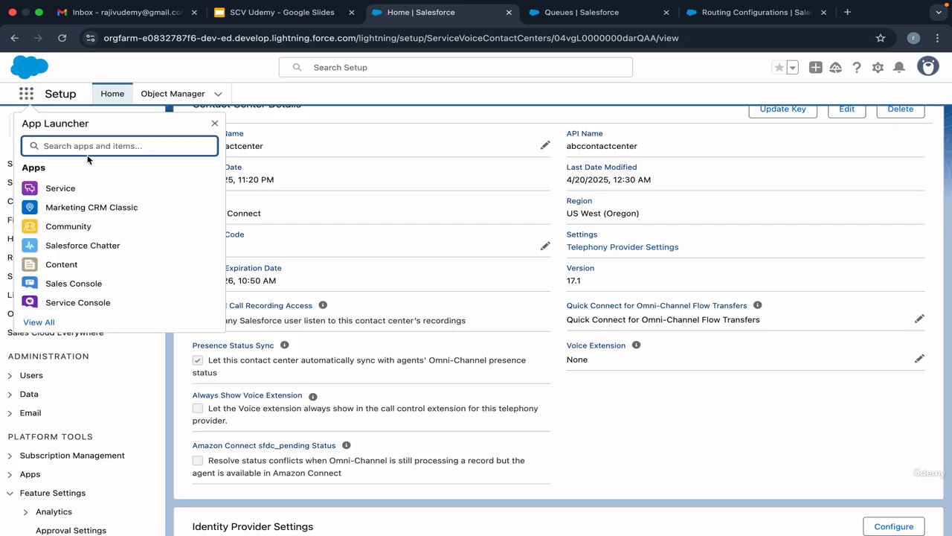
{"action": "type", "text": "service conol"}
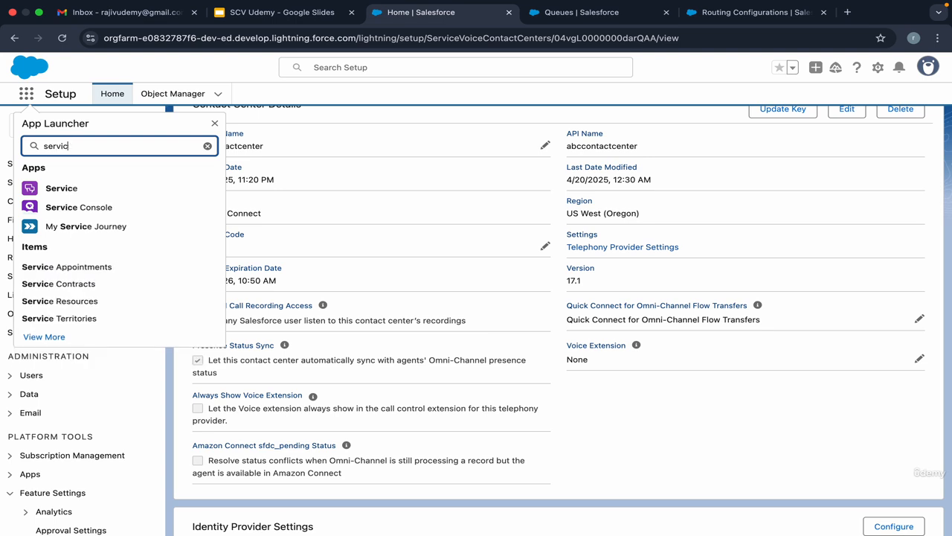
{"action": "key", "text": "BackSpace"}
{"action": "key", "text": "BackSpace"}
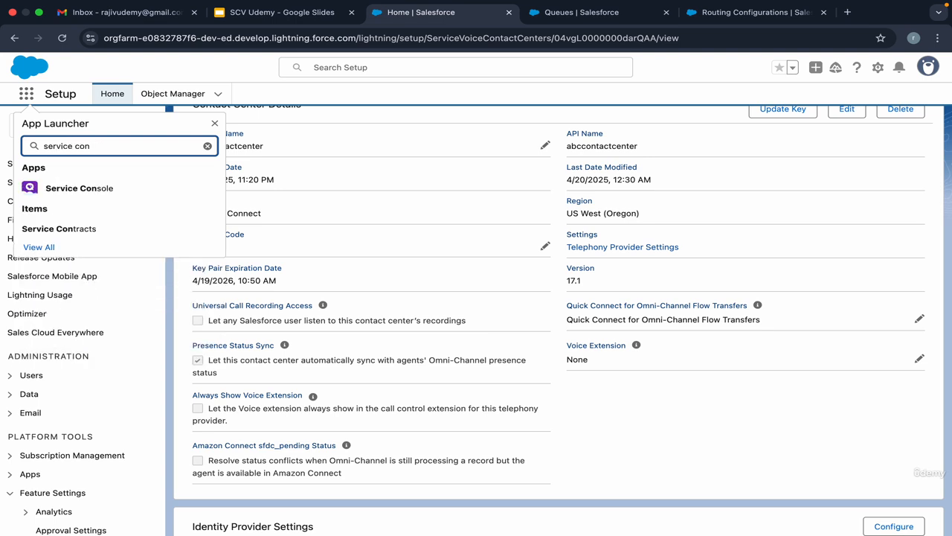
{"action": "right_click", "coordinate": [92, 186]}
{"action": "left_click", "coordinate": [134, 190]}
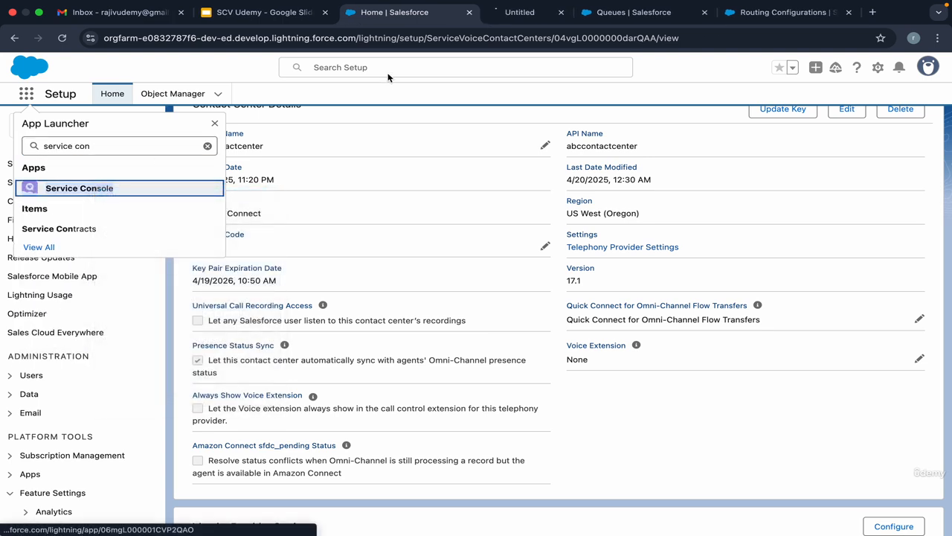
Dismiss the Field Service Setup prompt in Service Console, then search Setup for "app ma" and open App Manager.
{"action": "left_click", "coordinate": [521, 13]}
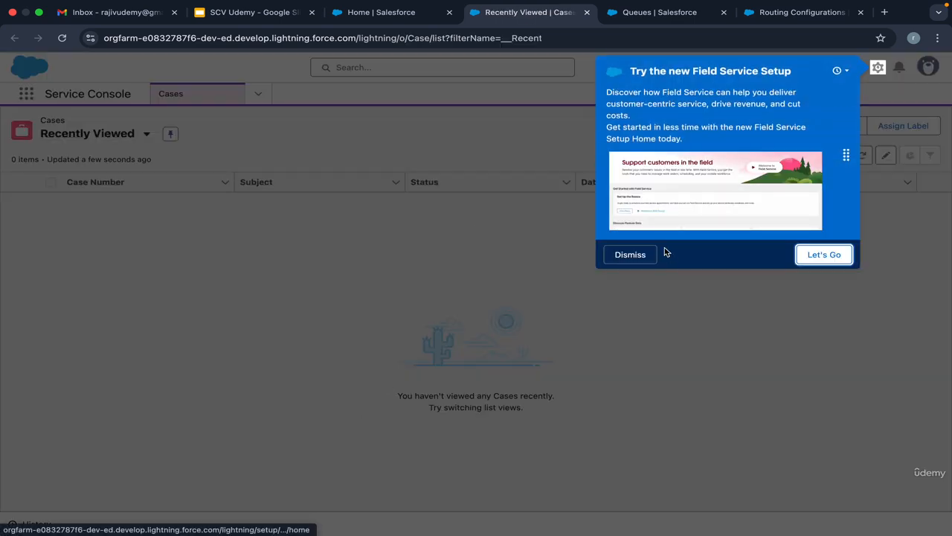
{"action": "left_click", "coordinate": [632, 255]}
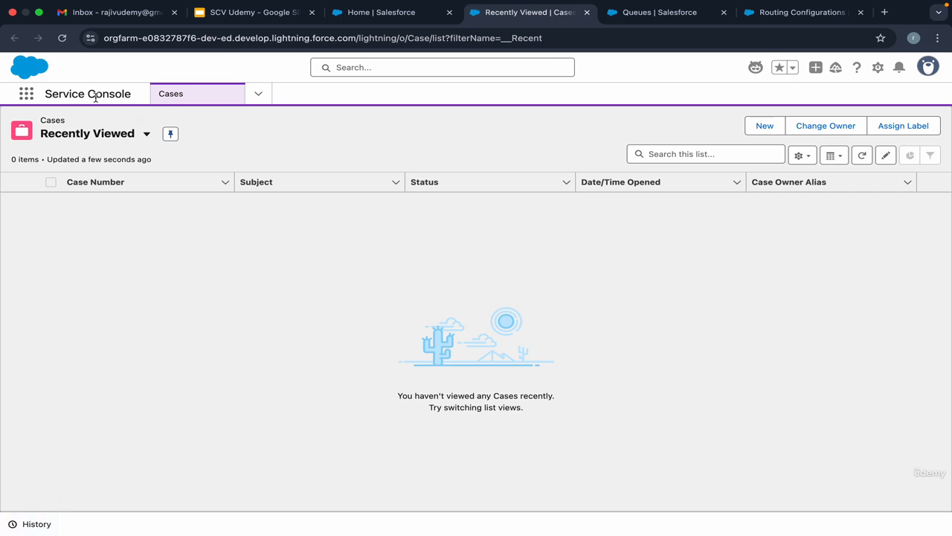
{"action": "left_click", "coordinate": [378, 15]}
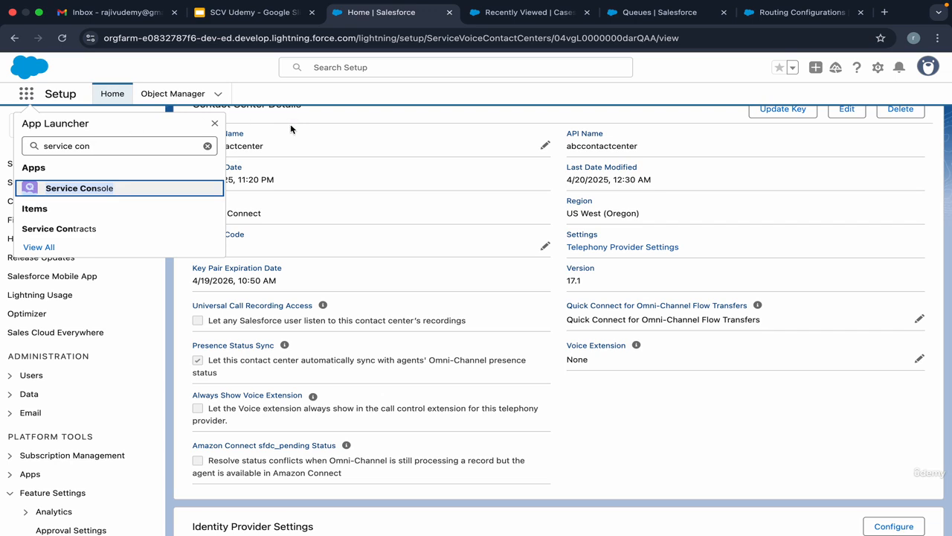
{"action": "left_click", "coordinate": [290, 129]}
{"action": "left_click", "coordinate": [67, 125]}
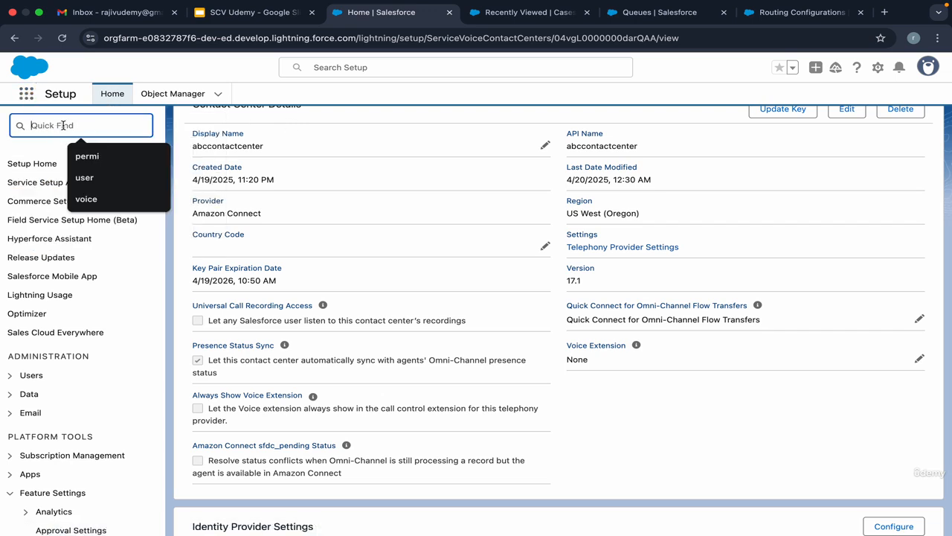
{"action": "type", "text": "app ma"}
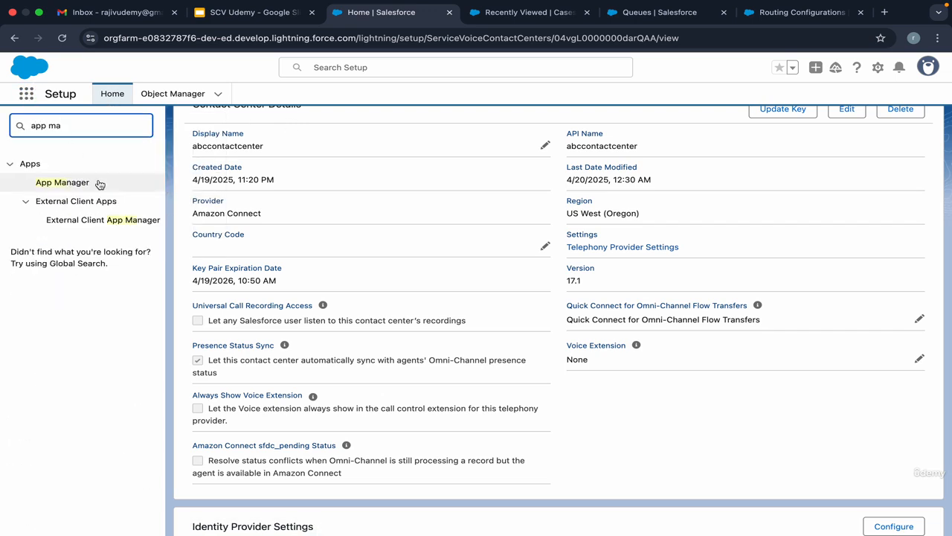
{"action": "left_click", "coordinate": [70, 184]}
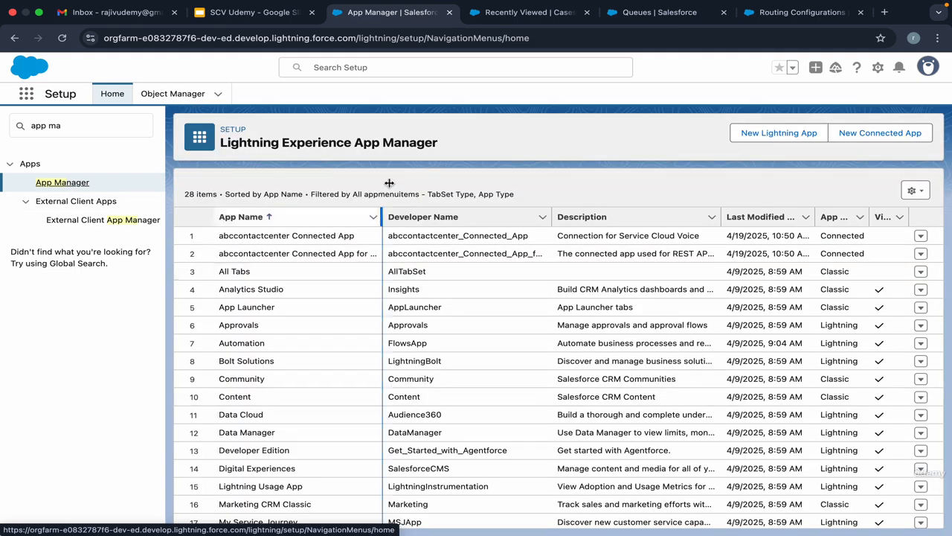
Find Service Console in the Lightning Experience app list and open it for editing in Lightning App Builder.
{"action": "key", "text": "super+f"}
{"action": "scroll", "coordinate": [420, 372], "scroll_direction": "down", "scroll_amount": 5}
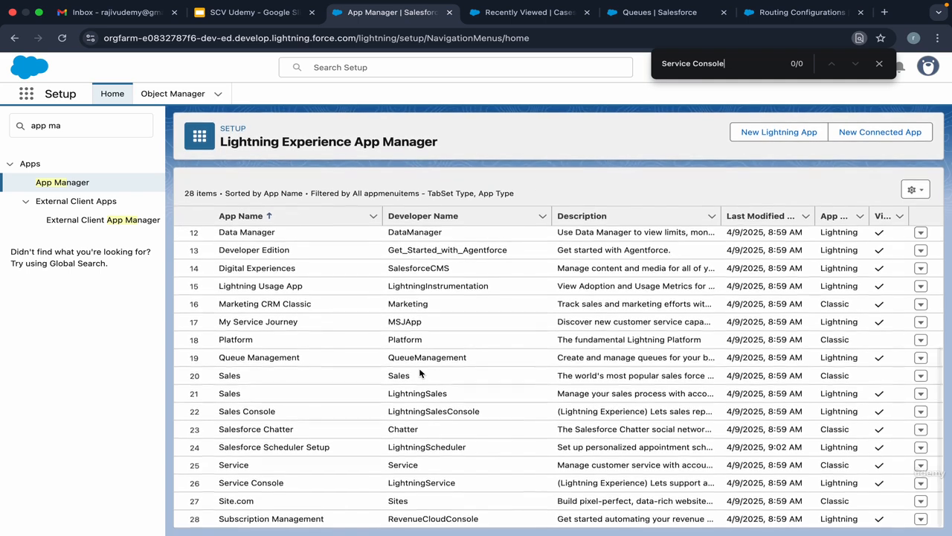
{"action": "scroll", "coordinate": [420, 373], "scroll_direction": "down", "scroll_amount": 2}
{"action": "key", "text": "Return"}
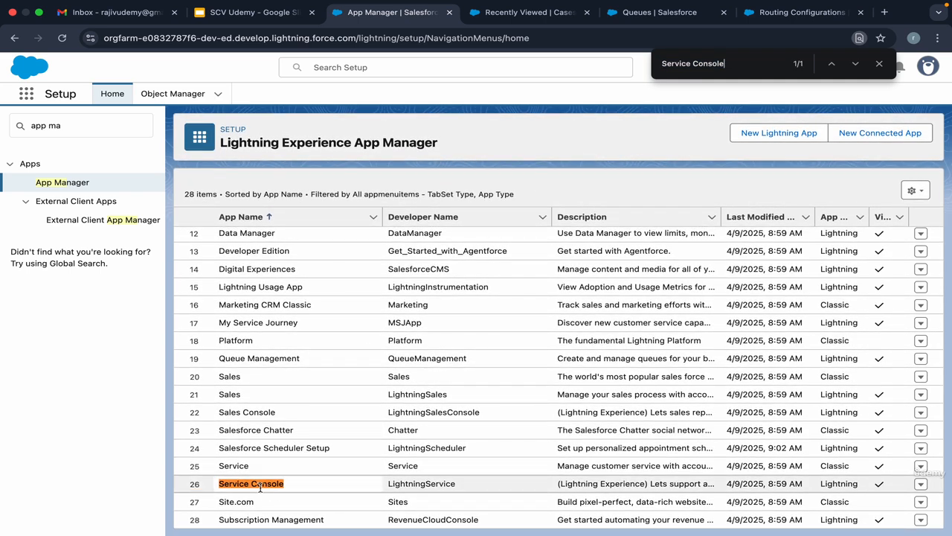
{"action": "left_click", "coordinate": [919, 484]}
{"action": "left_click", "coordinate": [886, 503]}
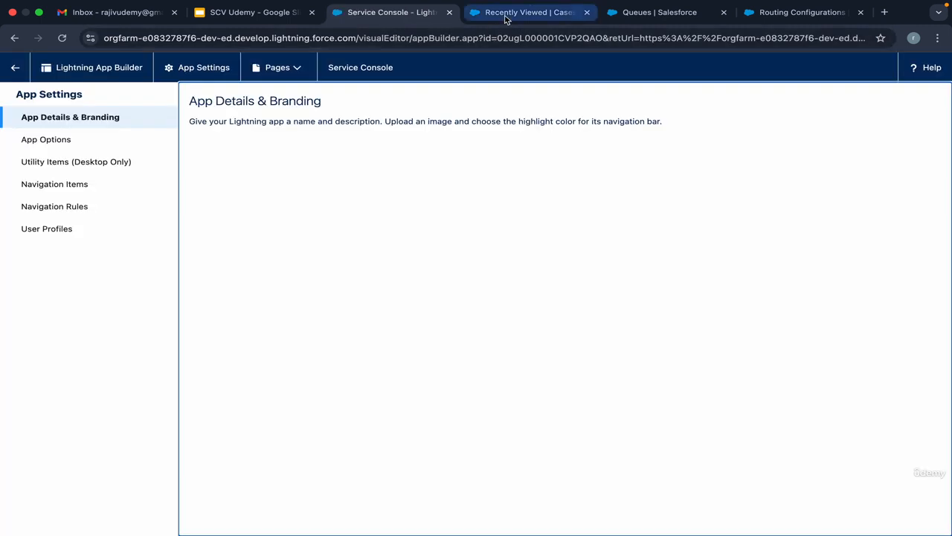
{"action": "left_click", "coordinate": [494, 12]}
{"action": "left_click", "coordinate": [394, 16]}
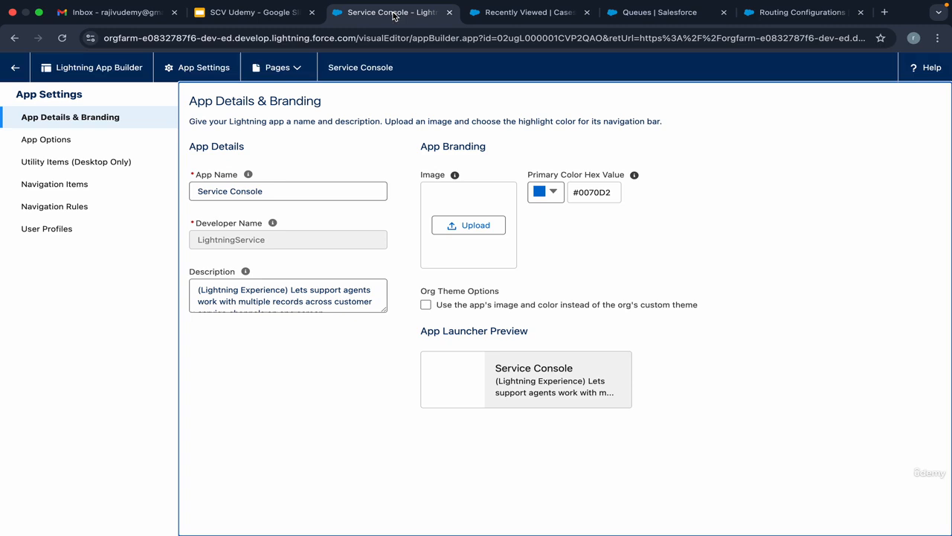
Check the console's current utility bar and add Omni-Channel to the Service Console app's desktop utility items.
{"action": "left_click", "coordinate": [46, 167]}
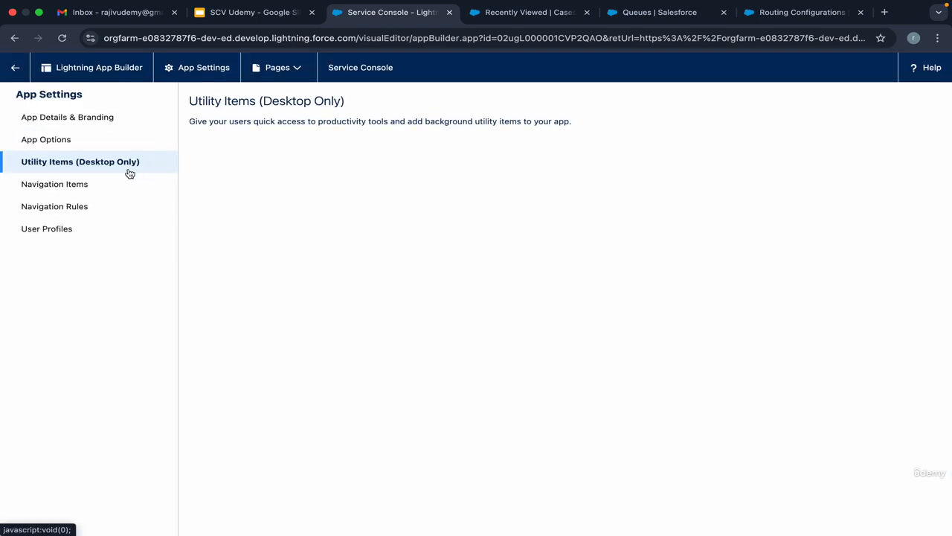
{"action": "left_click", "coordinate": [525, 13]}
{"action": "left_click", "coordinate": [394, 13]}
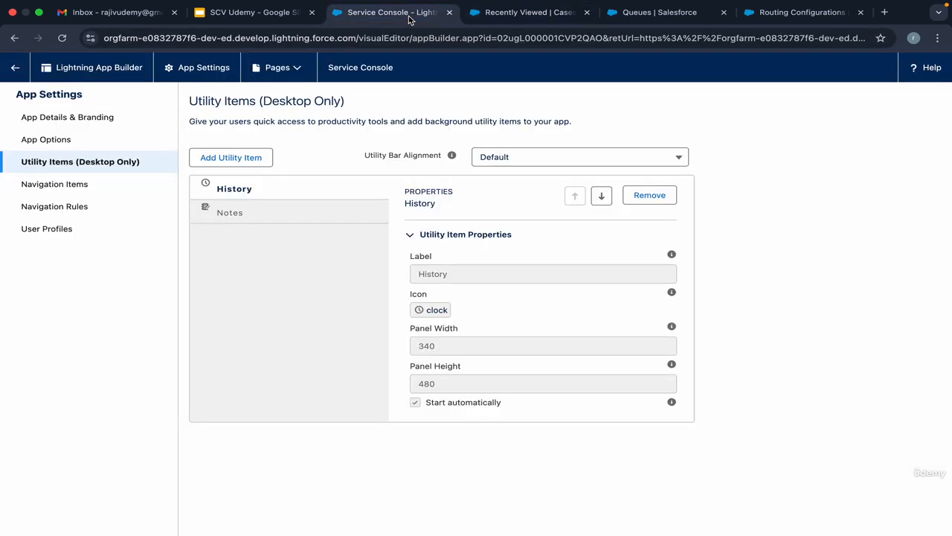
{"action": "left_click", "coordinate": [253, 158]}
{"action": "left_click", "coordinate": [249, 199]}
{"action": "type", "text": "omni"}
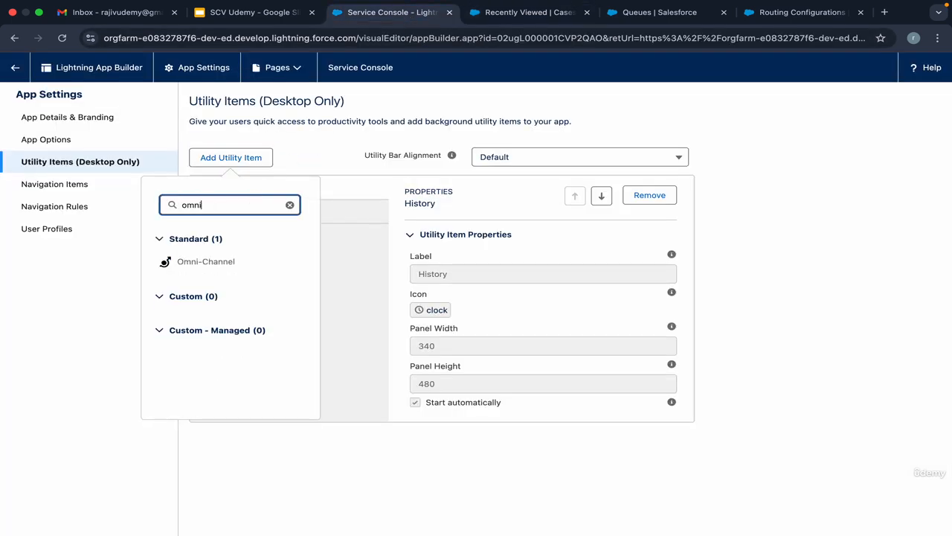
{"action": "left_click", "coordinate": [242, 262]}
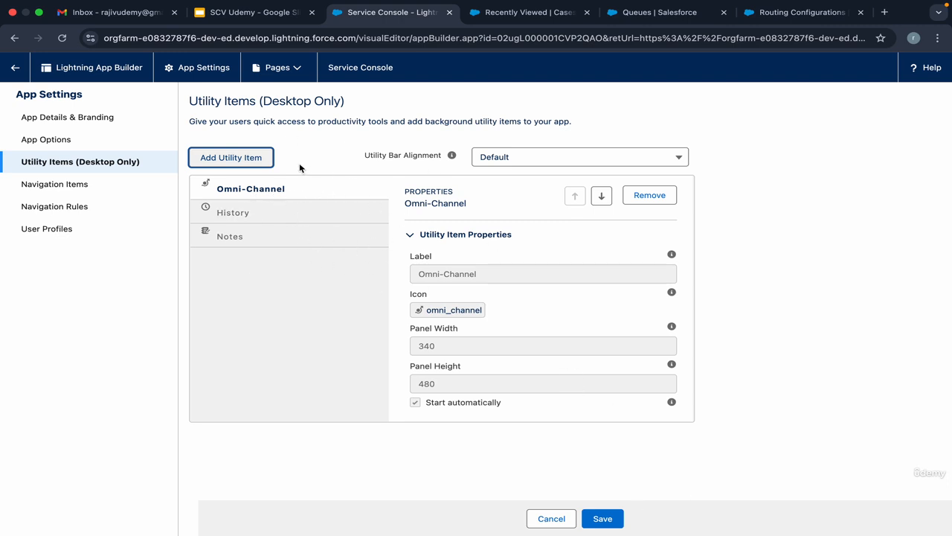
Search the available utility items for "voice" and add Voice Status to the Service Console app.
{"action": "left_click", "coordinate": [251, 158]}
{"action": "type", "text": "omni"}
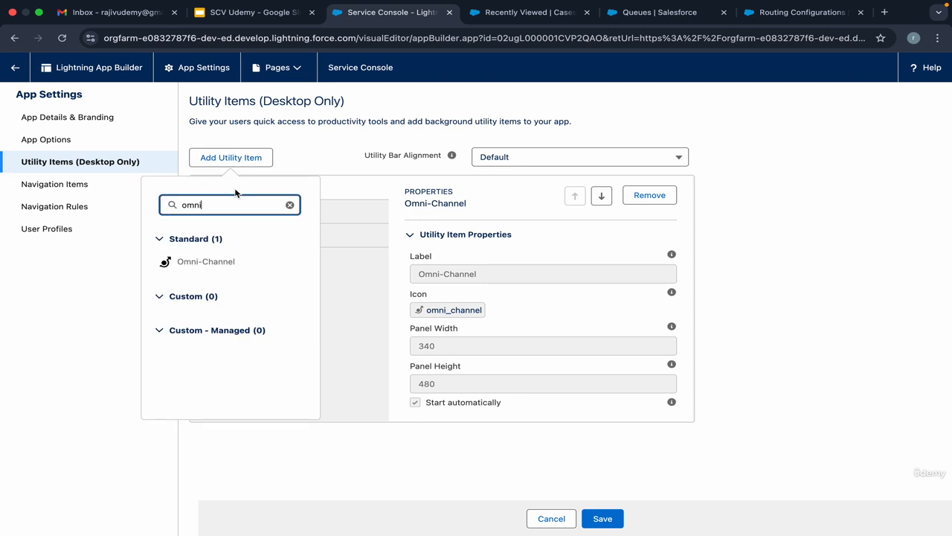
{"action": "double_click", "coordinate": [228, 204]}
{"action": "type", "text": "voice"}
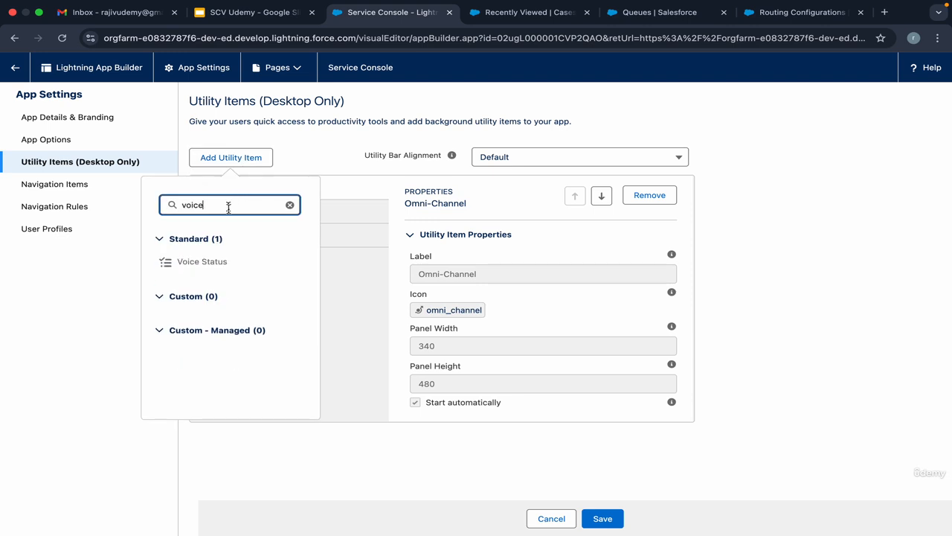
{"action": "left_click", "coordinate": [218, 262]}
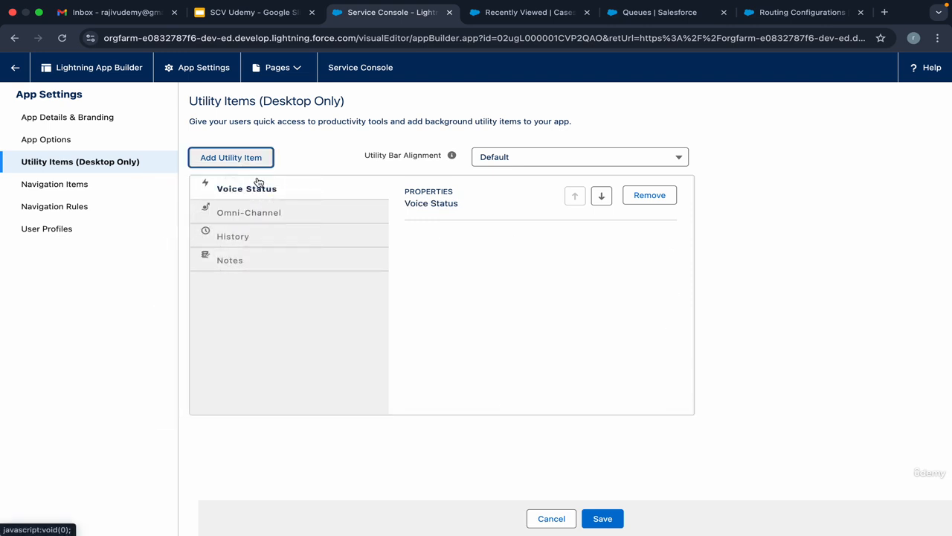
Move Omni-Channel above Voice Status in the utility items, save the app and leave Lightning App Builder.
{"action": "left_click", "coordinate": [273, 216]}
{"action": "left_click", "coordinate": [573, 196]}
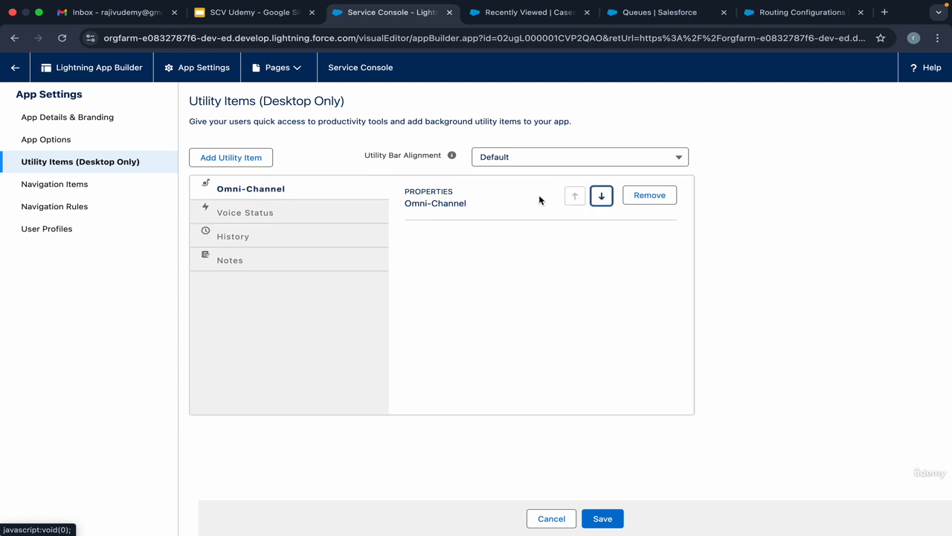
{"action": "left_click", "coordinate": [606, 520]}
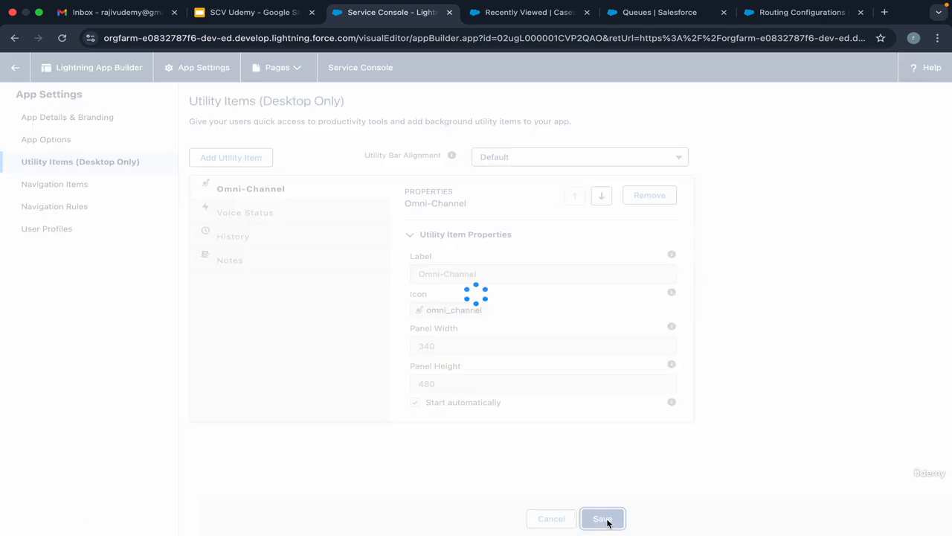
{"action": "left_click", "coordinate": [16, 76]}
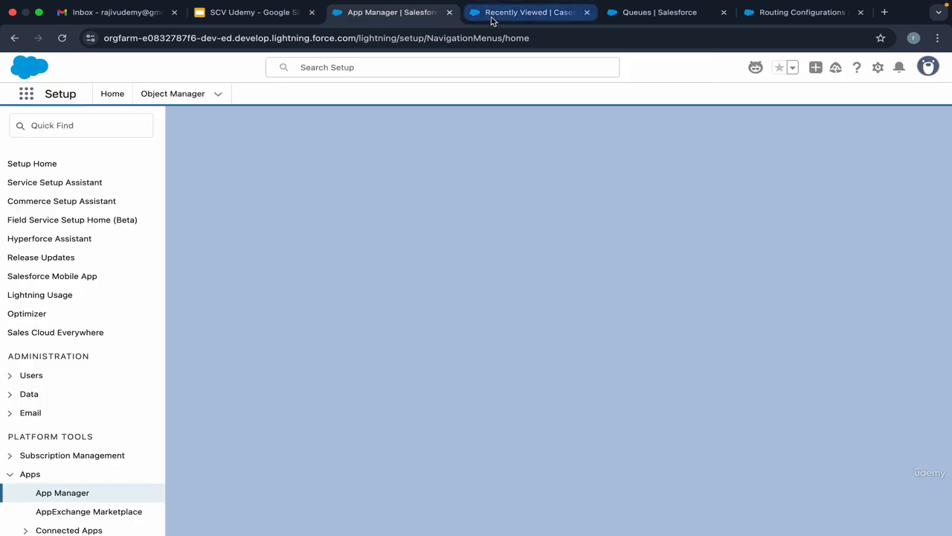
Reload Service Console, open the Omni-Channel utility and allow microphone access while visiting the site.
{"action": "left_click", "coordinate": [493, 16]}
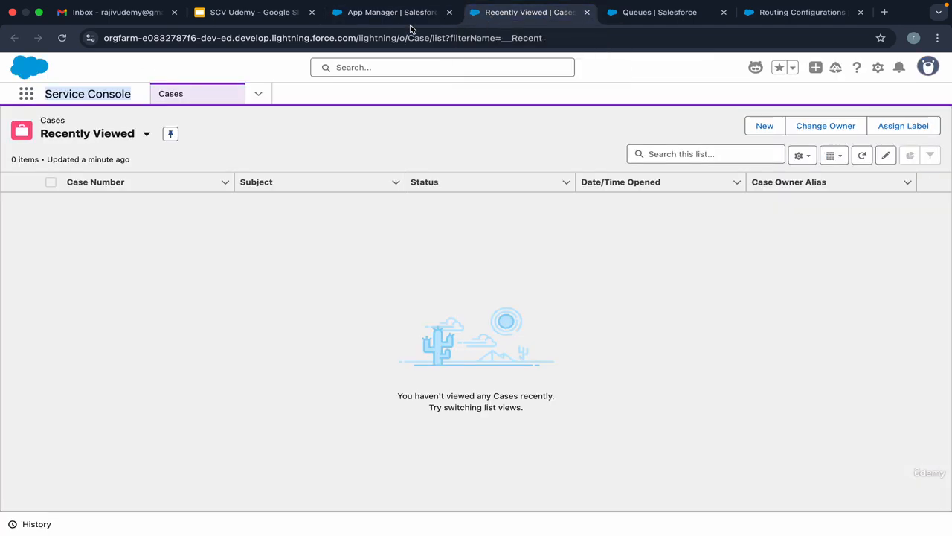
{"action": "left_click", "coordinate": [96, 96]}
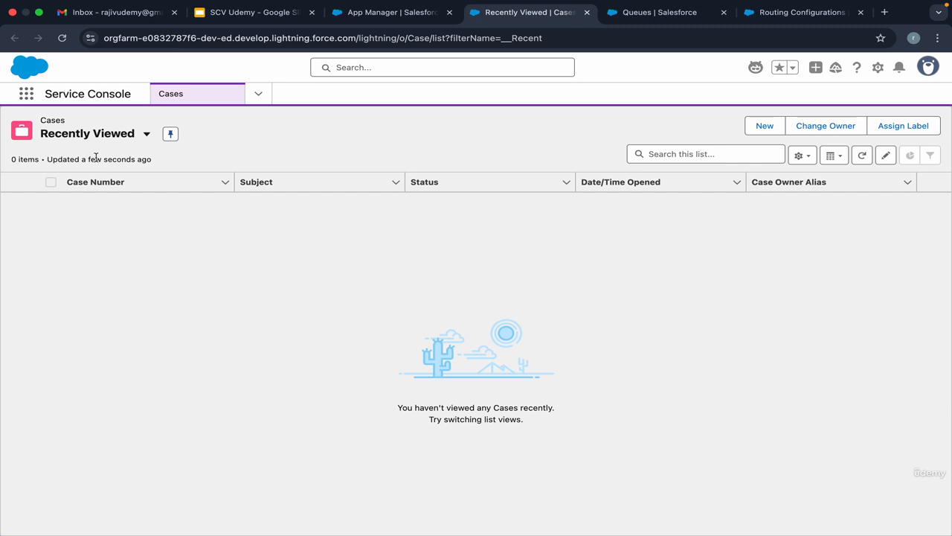
{"action": "left_click", "coordinate": [37, 514]}
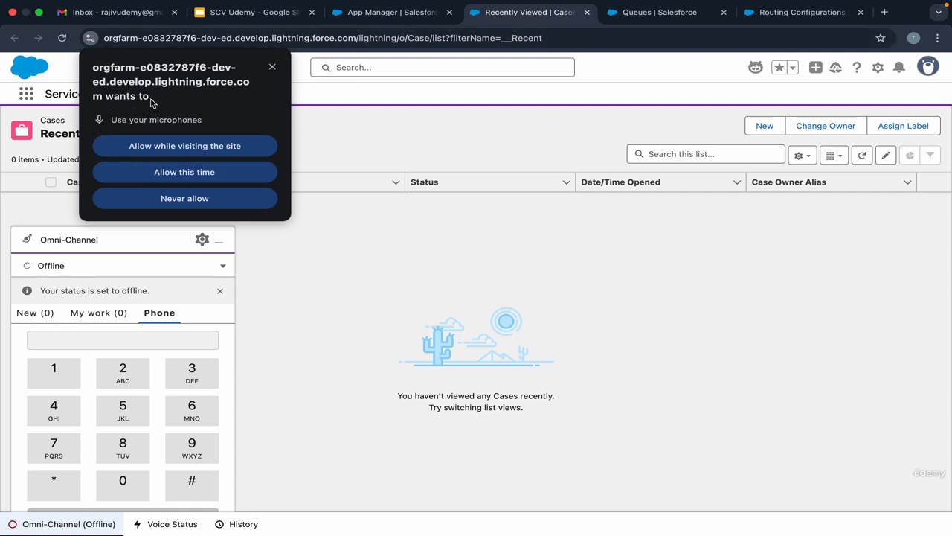
{"action": "left_click", "coordinate": [171, 147]}
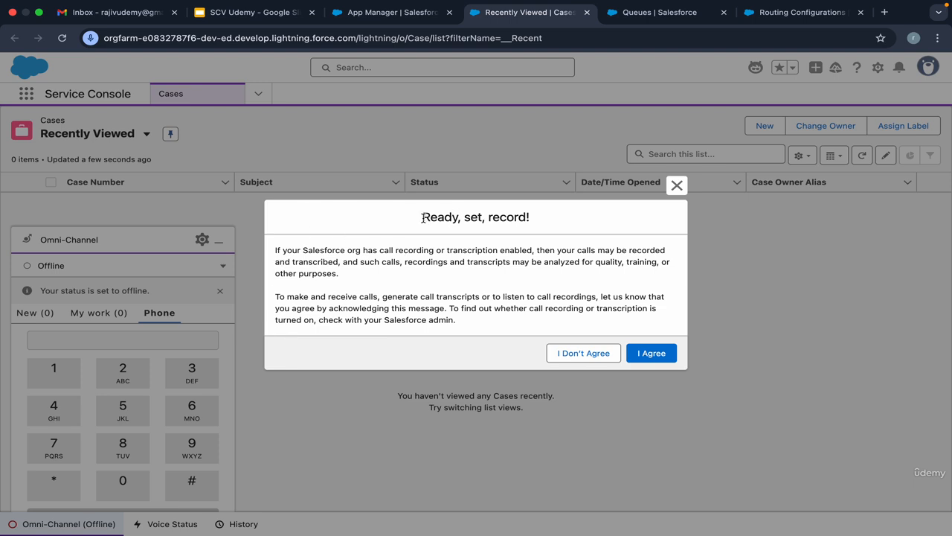
Read the "Ready, set, record!" call recording notice and agree to it.
{"action": "left_click_drag", "start_coordinate": [423, 217], "coordinate": [533, 221]}
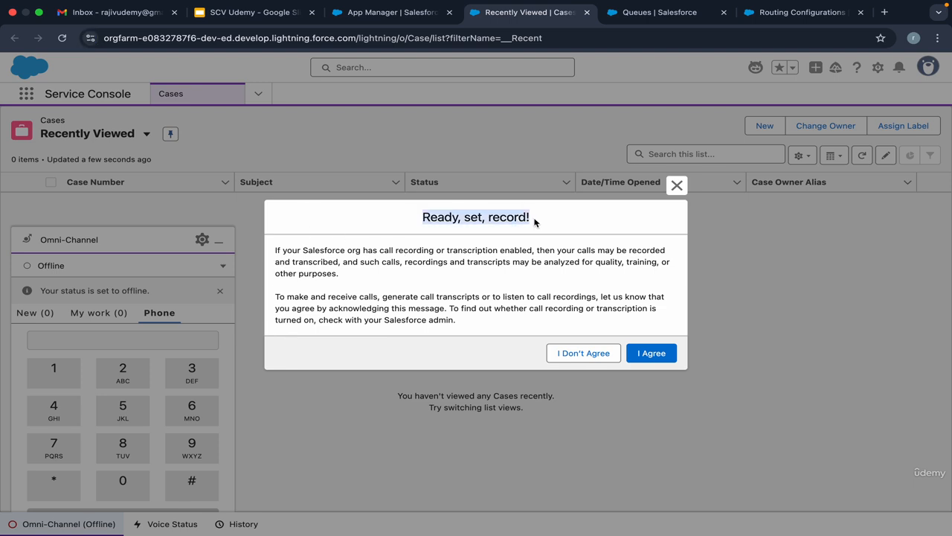
{"action": "left_click", "coordinate": [541, 251]}
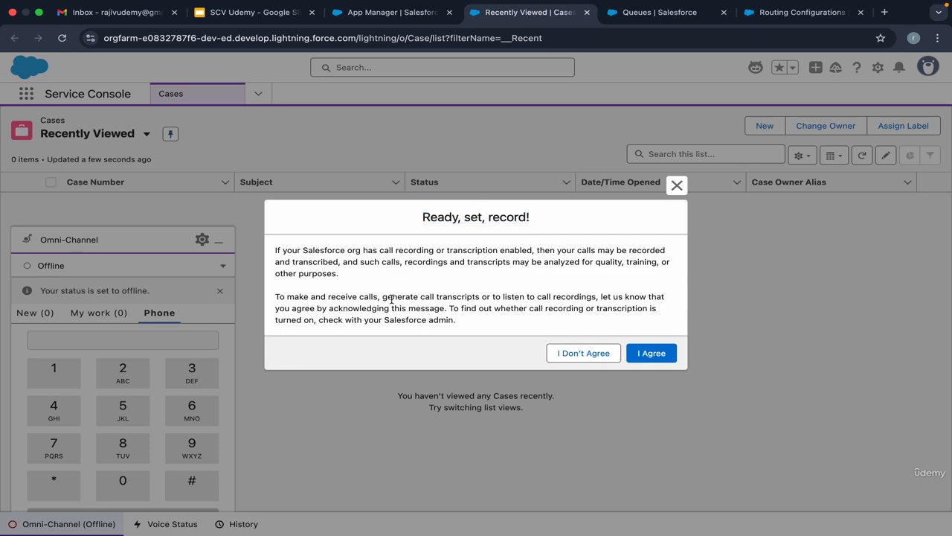
{"action": "left_click", "coordinate": [652, 354]}
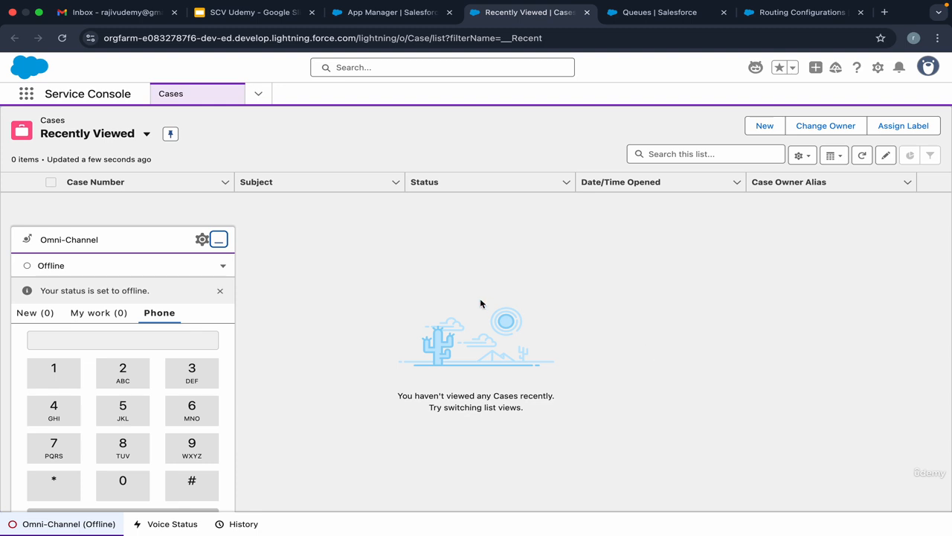
Dismiss the offline notice in Omni-Channel and review its New, My work and Phone views and the presence status options, leaving the status at Offline.
{"action": "left_click", "coordinate": [220, 290]}
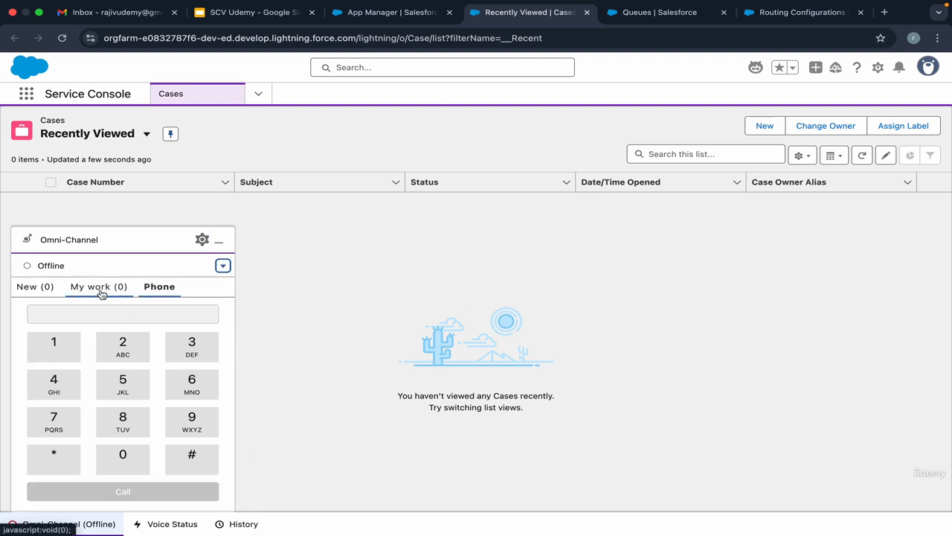
{"action": "left_click", "coordinate": [46, 286]}
{"action": "left_click", "coordinate": [119, 287]}
{"action": "left_click", "coordinate": [159, 286]}
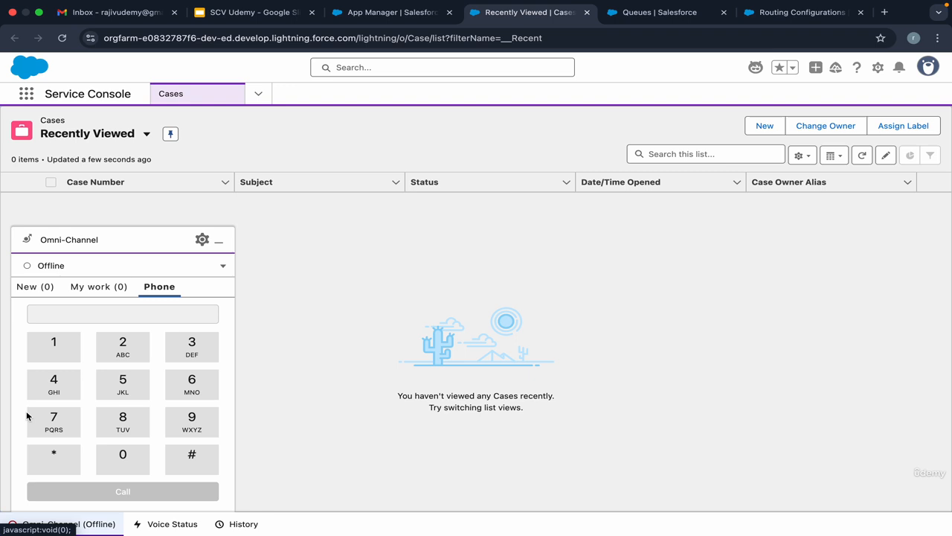
{"action": "left_click", "coordinate": [222, 266]}
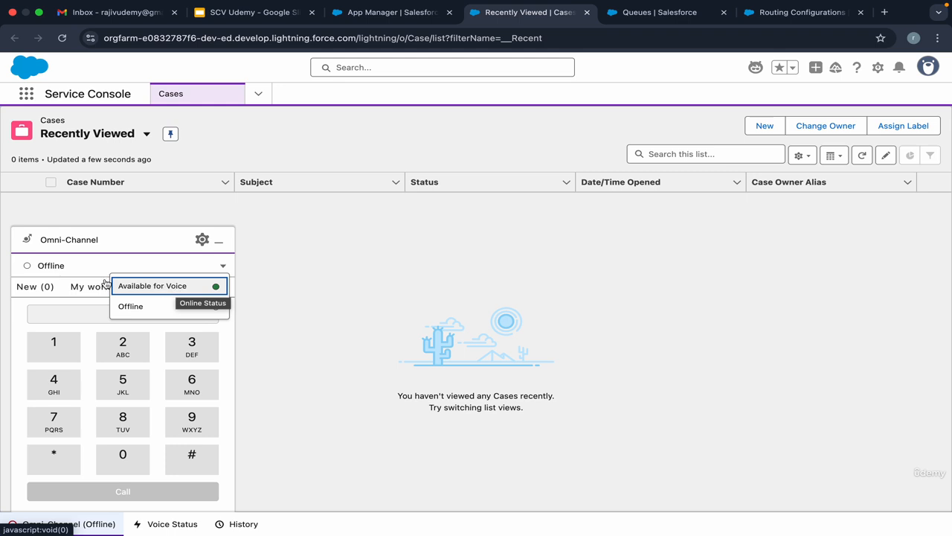
{"action": "key", "text": "Down"}
{"action": "left_click", "coordinate": [81, 315]}
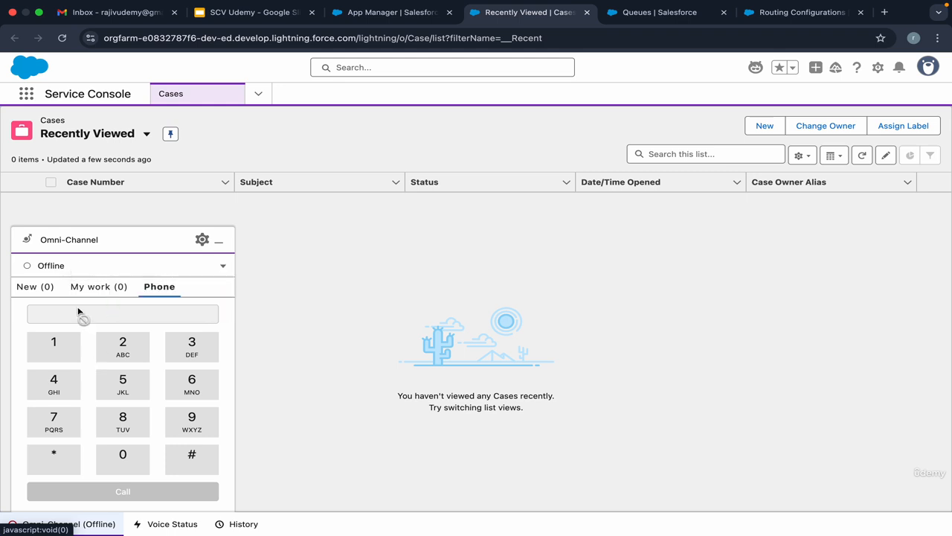
Switch to Amazon Connect and open the Real-time Metrics report grouped by Agents.
{"action": "key", "text": "ctrl+Right"}
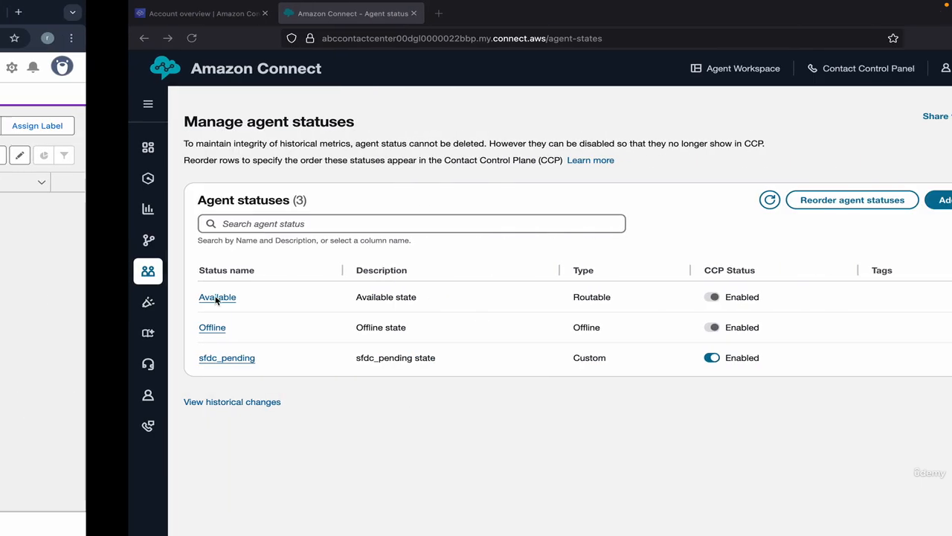
{"action": "mouse_move", "coordinate": [29, 205]}
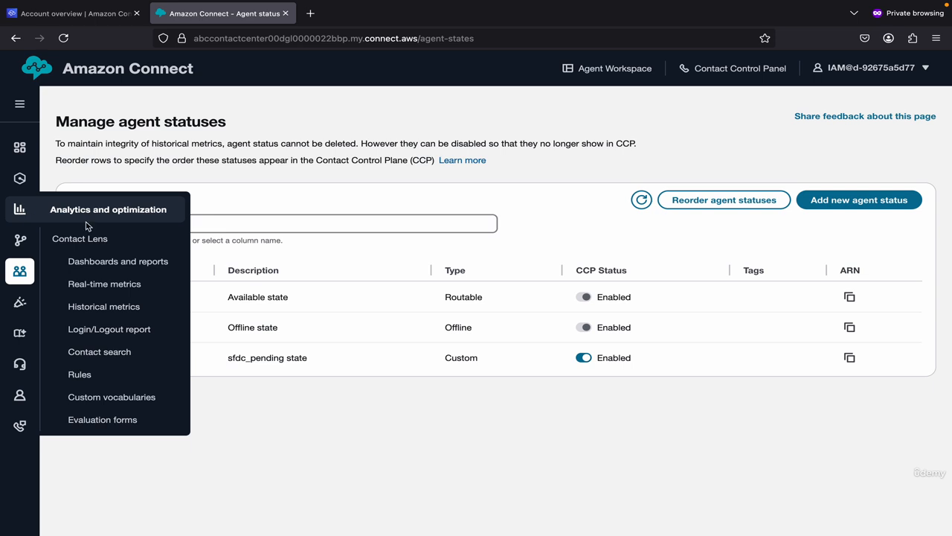
{"action": "left_click", "coordinate": [97, 283]}
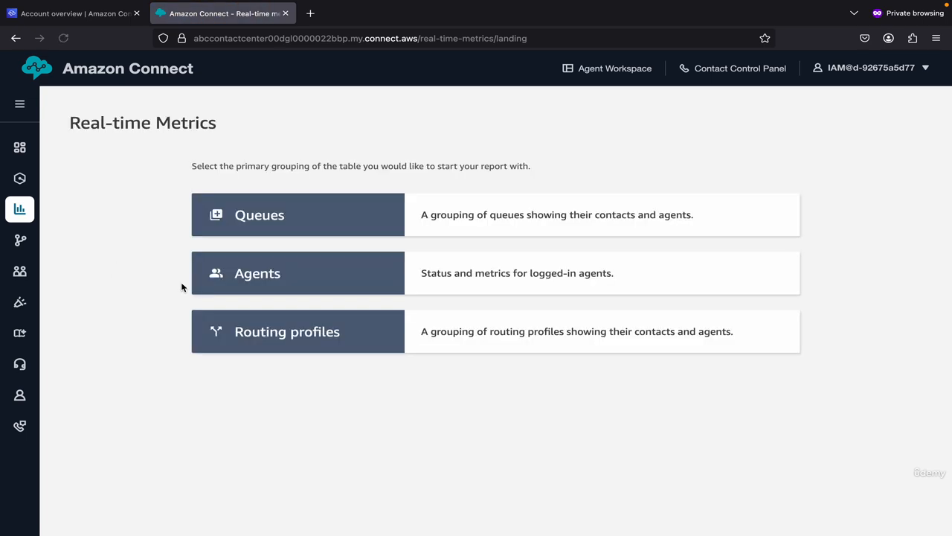
{"action": "left_click", "coordinate": [272, 273]}
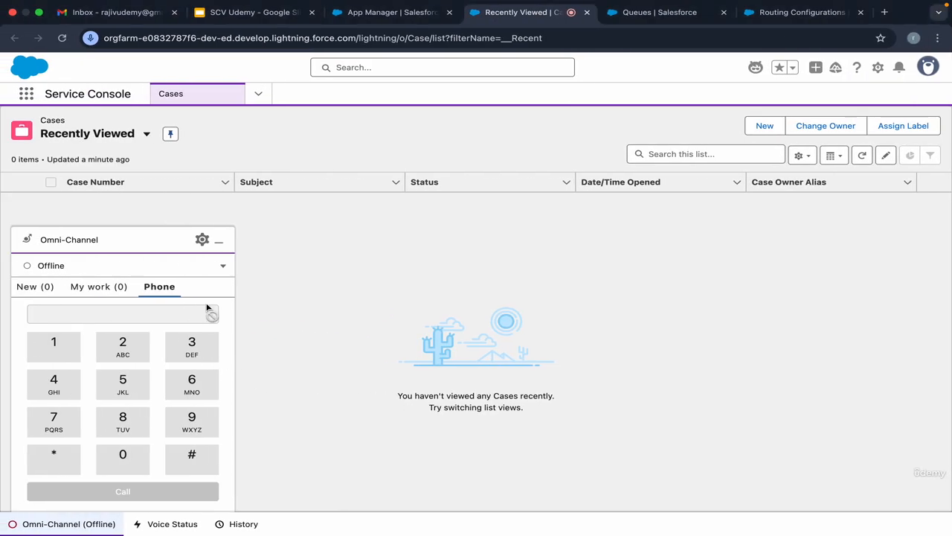
Set the Omni-Channel presence status to Available for Voice, and dismiss the active requests notice and the camera permission request.
{"action": "left_click", "coordinate": [222, 266]}
{"action": "left_click", "coordinate": [209, 287]}
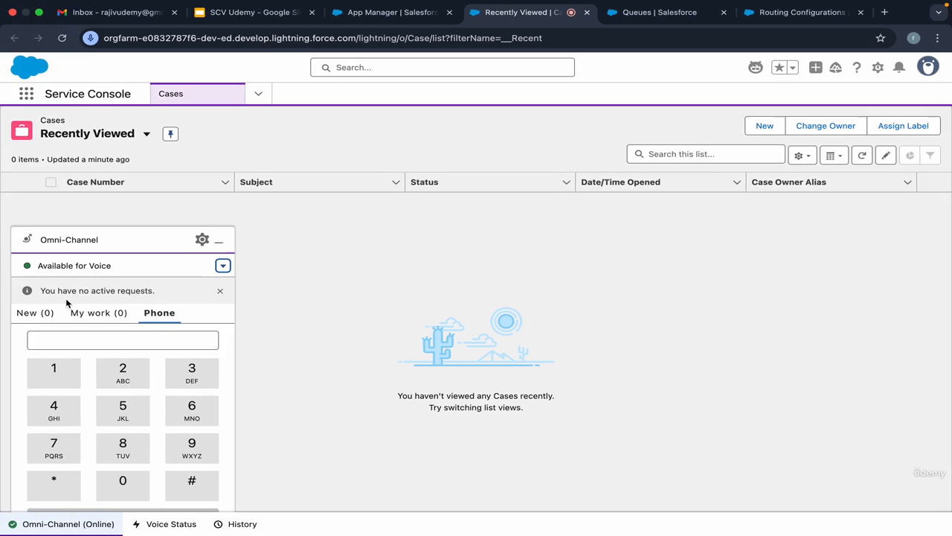
{"action": "left_click", "coordinate": [219, 290]}
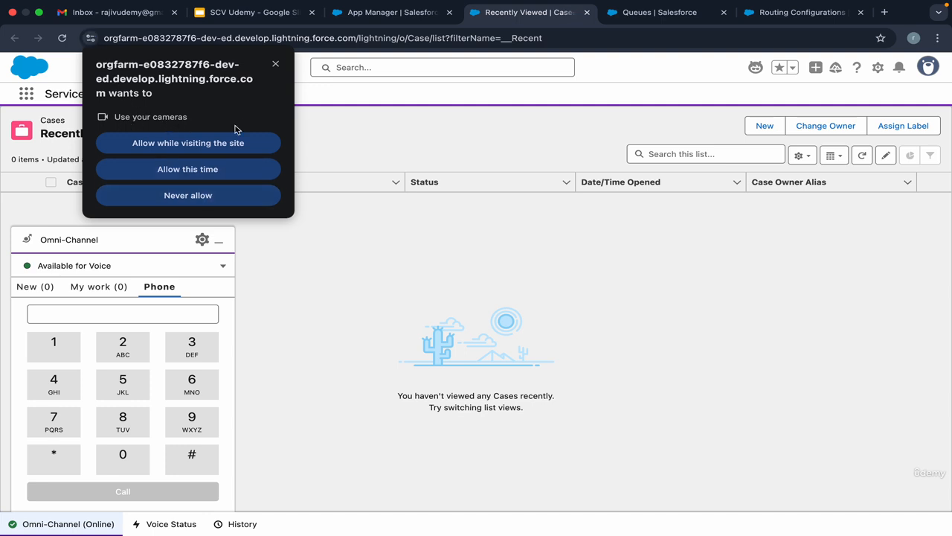
{"action": "left_click", "coordinate": [276, 64]}
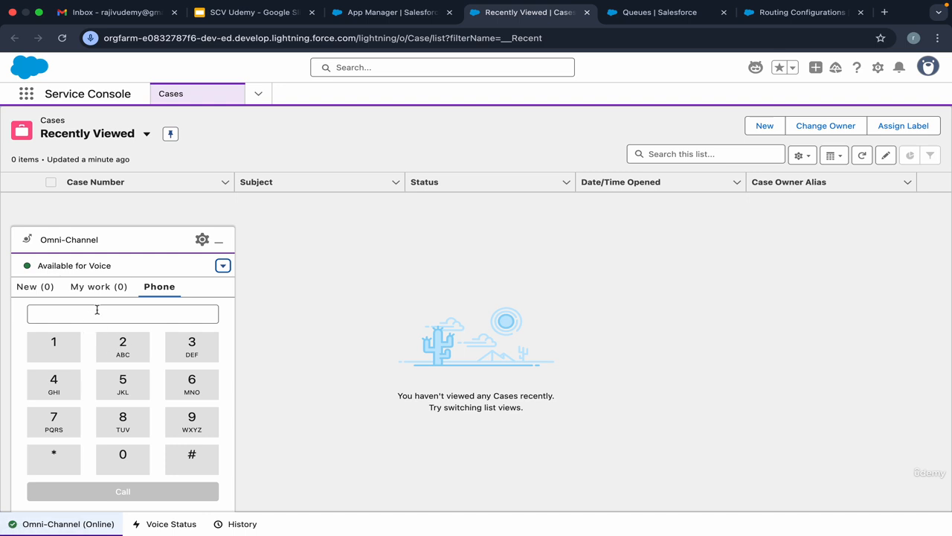
Enter 1232 with the Omni-Channel phone keypad and clear the number field again.
{"action": "left_click", "coordinate": [94, 312]}
{"action": "left_click", "coordinate": [53, 344]}
{"action": "left_click", "coordinate": [122, 345]}
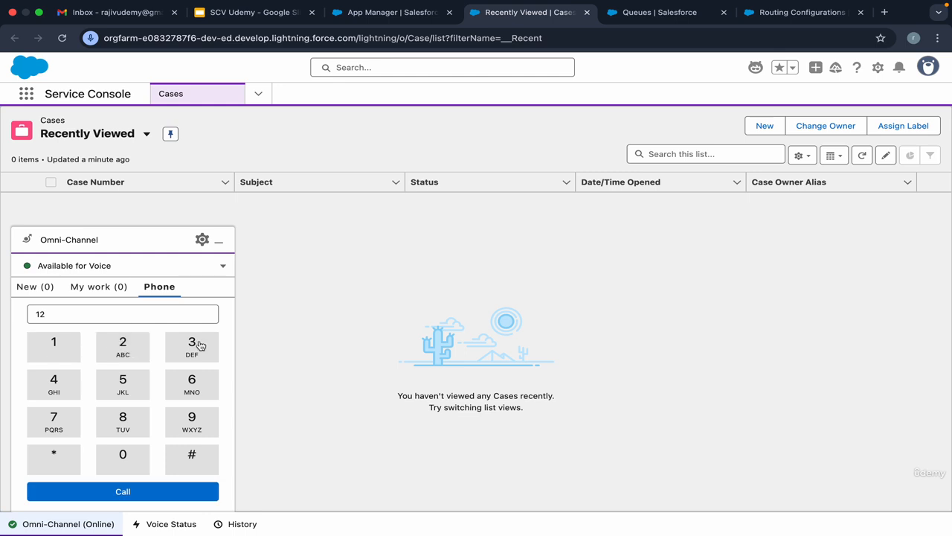
{"action": "left_click", "coordinate": [192, 344]}
{"action": "left_click", "coordinate": [124, 343]}
{"action": "double_click", "coordinate": [82, 315]}
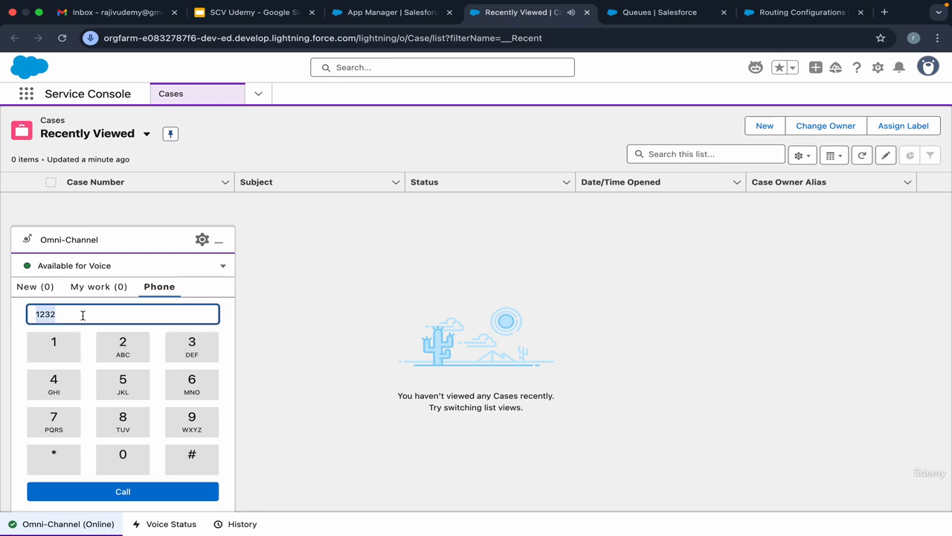
{"action": "key", "text": "BackSpace"}
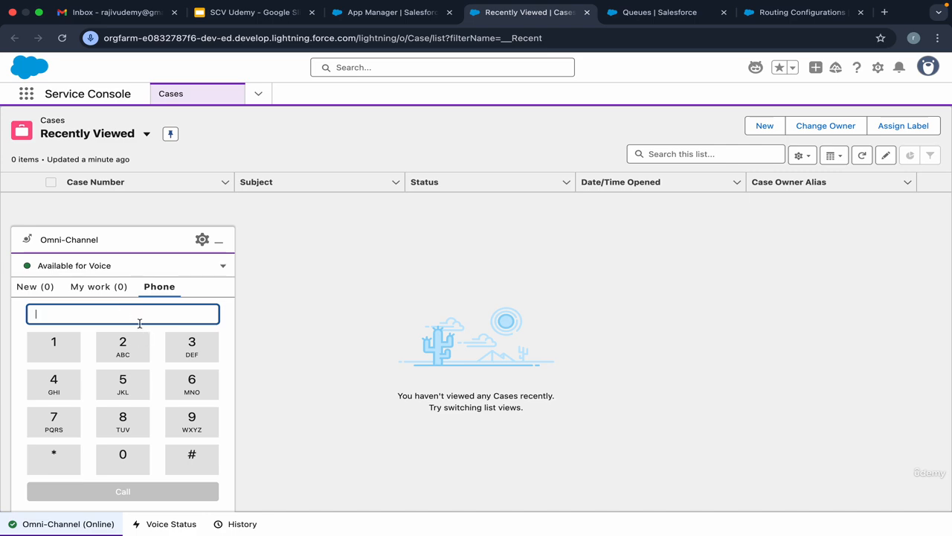
Switch to Amazon Connect and examine the agent's login, activity, routing profile, capacity and contact columns in Real-time Metrics.
{"action": "key", "text": "ctrl+Right"}
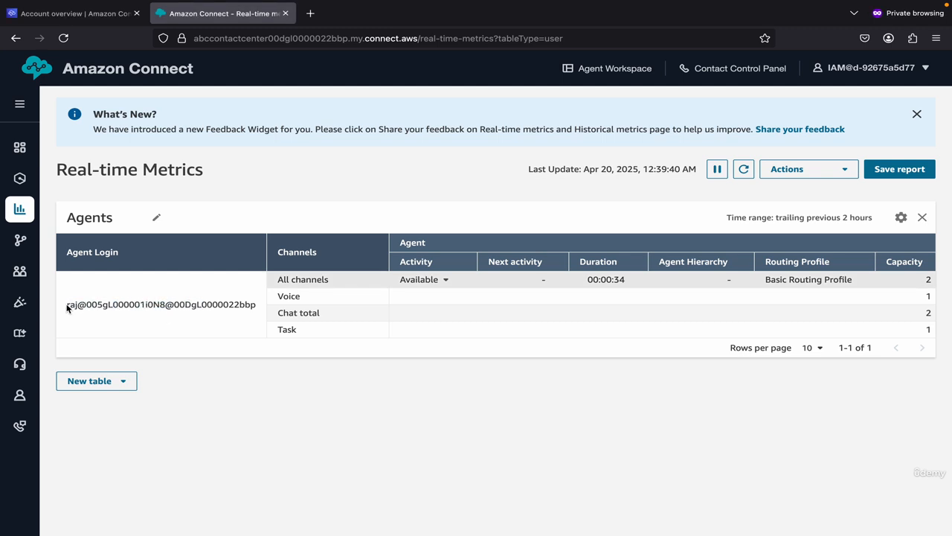
{"action": "left_click_drag", "start_coordinate": [67, 305], "coordinate": [237, 304]}
{"action": "left_click", "coordinate": [238, 304]}
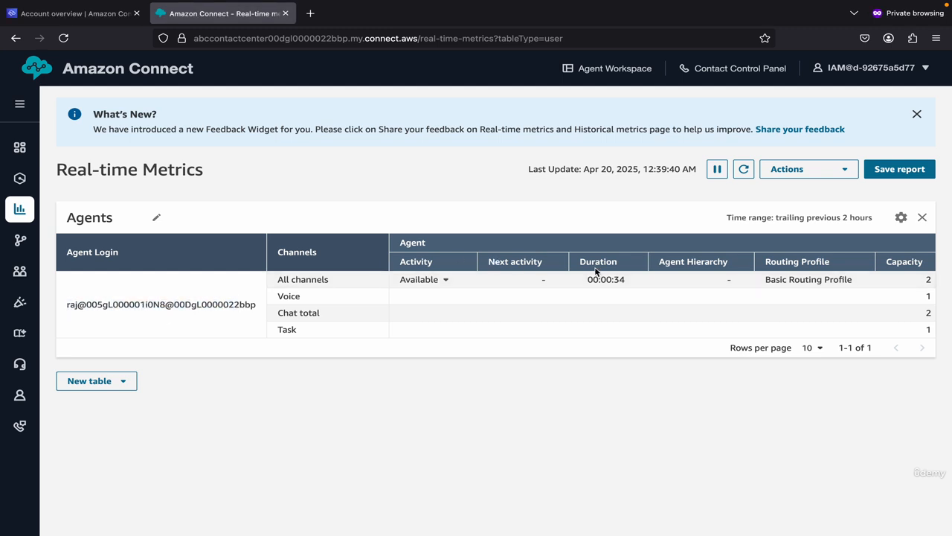
{"action": "scroll", "coordinate": [767, 282], "scroll_direction": "right", "scroll_amount": 3}
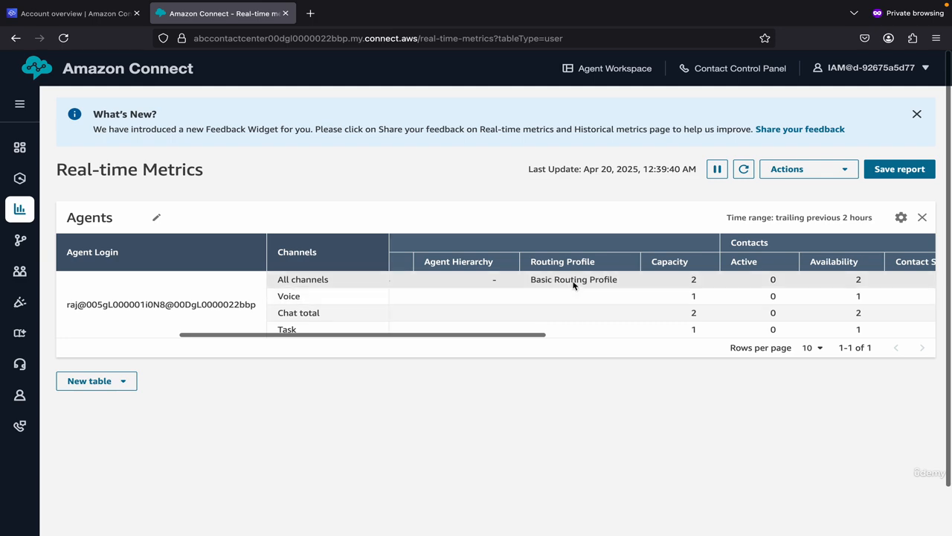
{"action": "scroll", "coordinate": [578, 285], "scroll_direction": "right", "scroll_amount": 5}
{"action": "scroll", "coordinate": [550, 293], "scroll_direction": "left", "scroll_amount": 5}
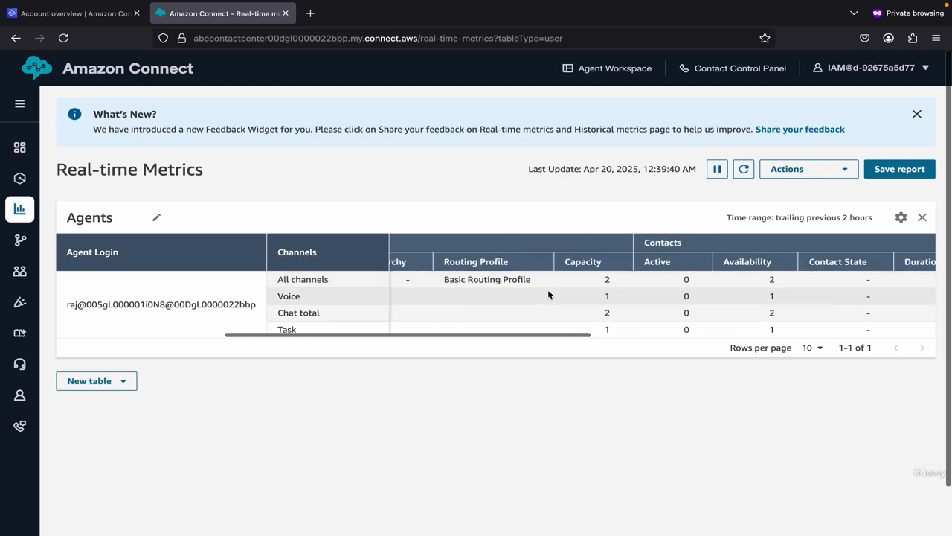
{"action": "scroll", "coordinate": [548, 292], "scroll_direction": "right", "scroll_amount": 3}
{"action": "scroll", "coordinate": [548, 293], "scroll_direction": "left", "scroll_amount": 5}
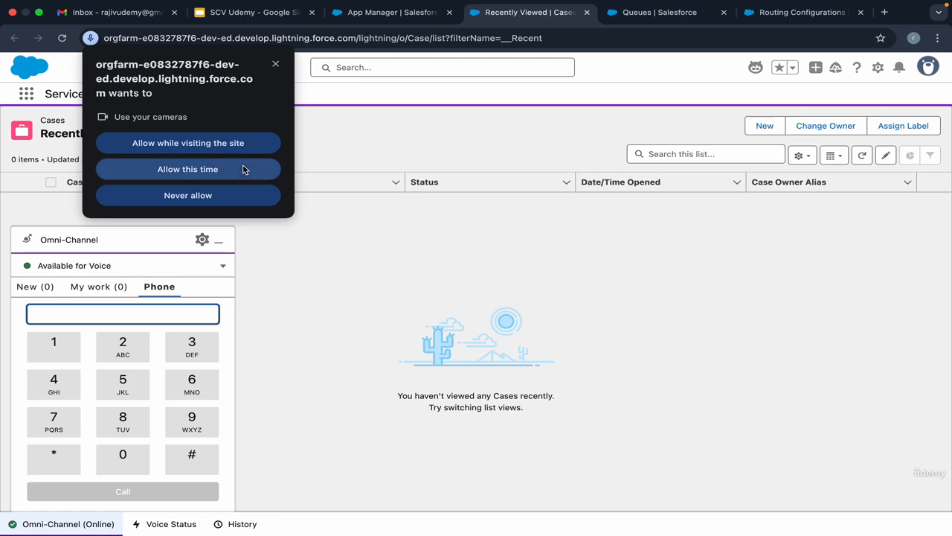
Return to Service Console, never allow camera use for the site, and set the Omni-Channel presence status to Offline.
{"action": "left_click", "coordinate": [232, 194]}
{"action": "left_click", "coordinate": [223, 265]}
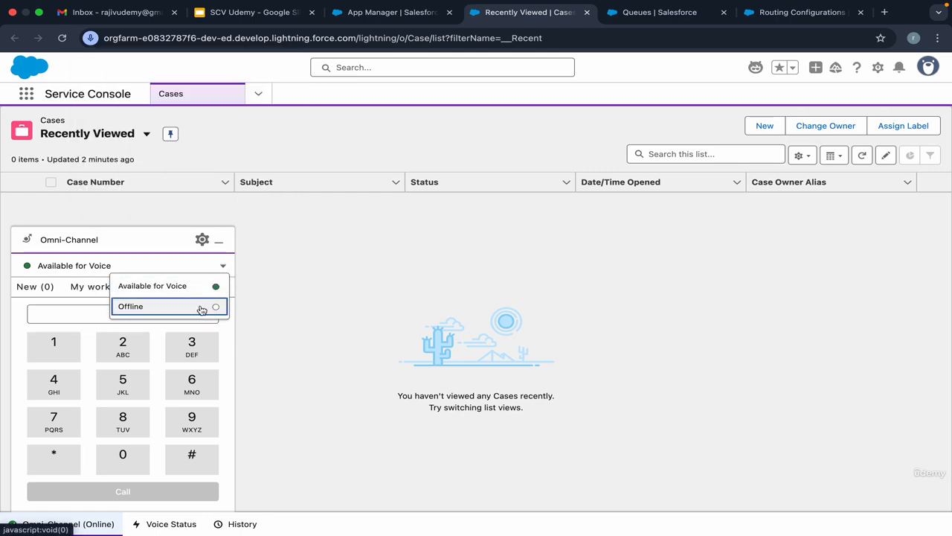
{"action": "left_click", "coordinate": [202, 308]}
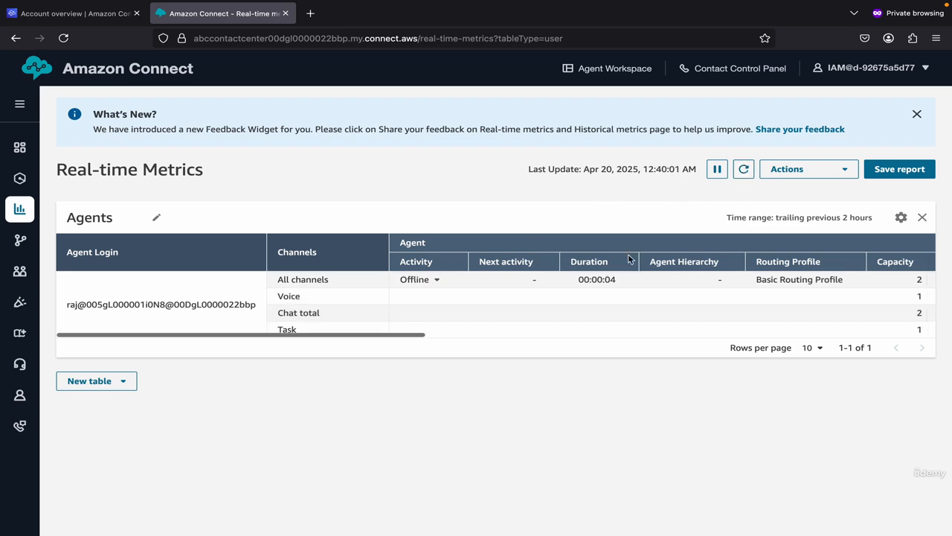
Switch to Amazon Connect, refresh the Real-time Metrics report and check the agent's activity and duration.
{"action": "key", "text": "ctrl+Right"}
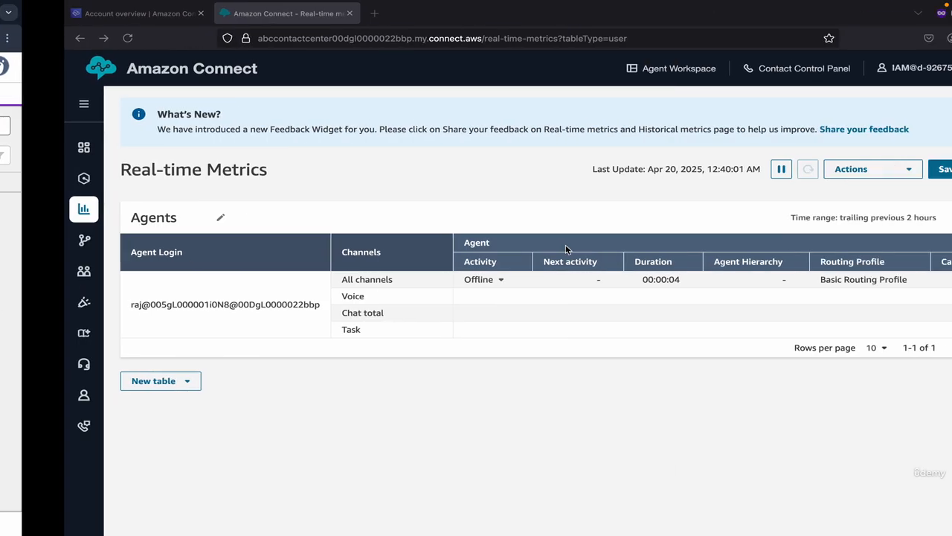
{"action": "left_click", "coordinate": [742, 171]}
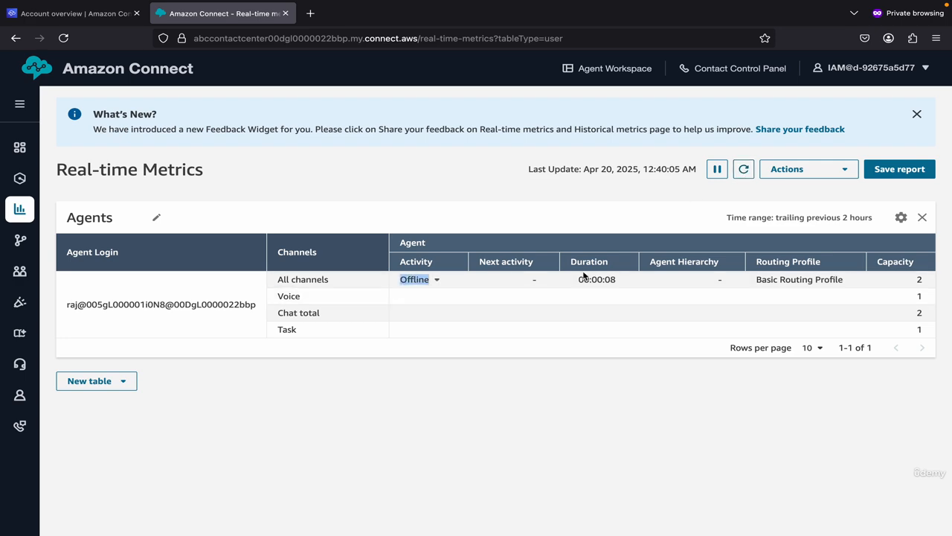
{"action": "left_click_drag", "start_coordinate": [622, 283], "coordinate": [565, 278]}
Review the Voice Setup checklist slide in the SCV Udemy presentation and return to Service Console.
{"action": "key", "text": "ctrl+Left"}
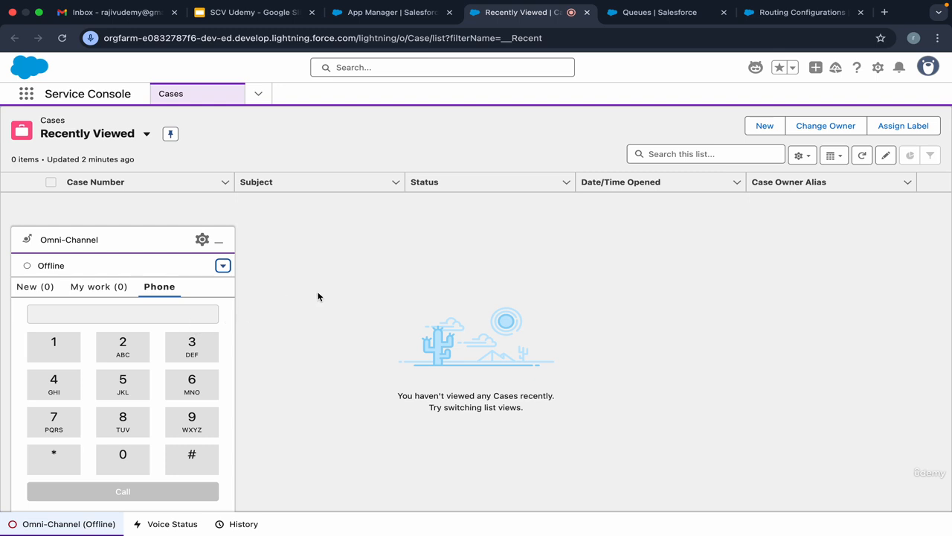
{"action": "left_click", "coordinate": [253, 12]}
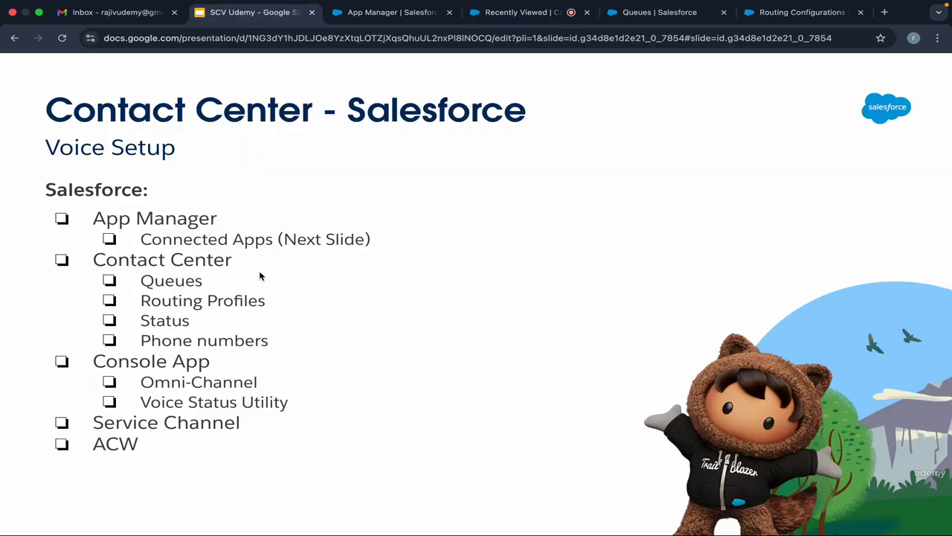
{"action": "left_click", "coordinate": [505, 15]}
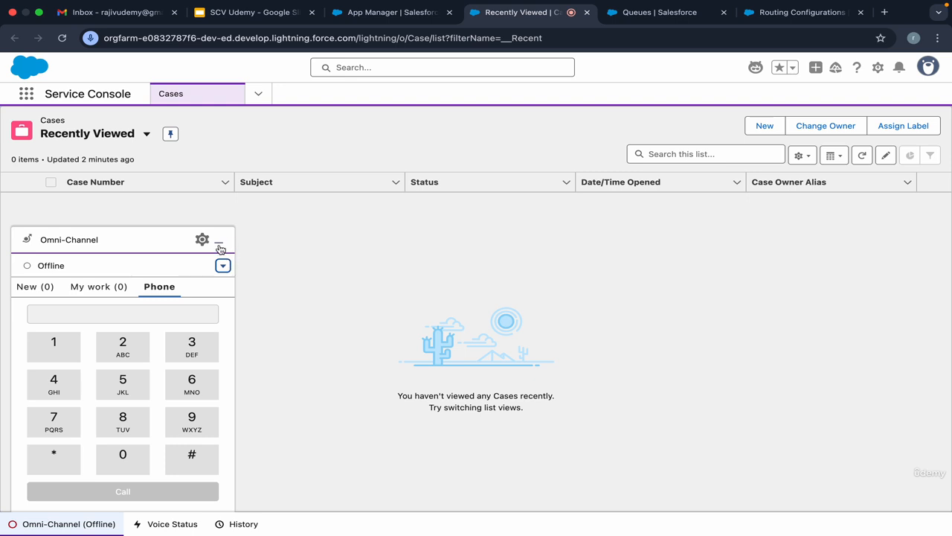